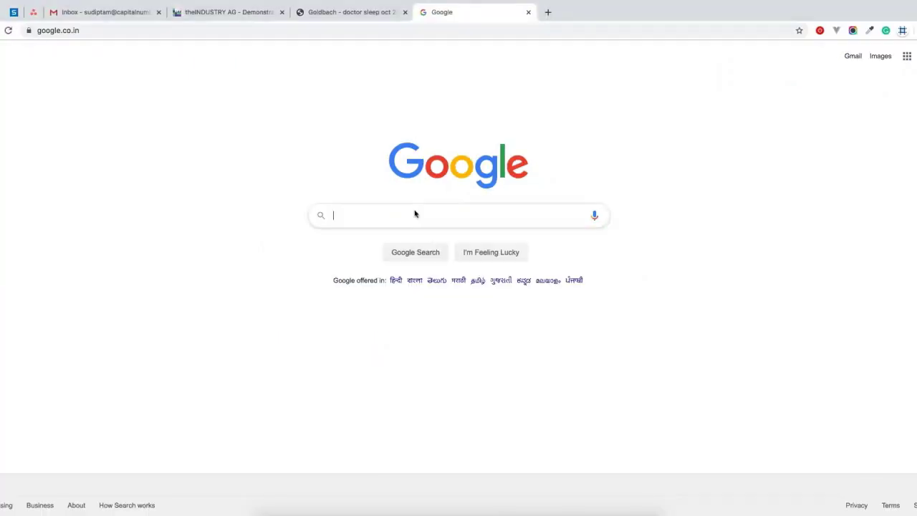
- Run a Google search for 'step animation pictures'
type("st")
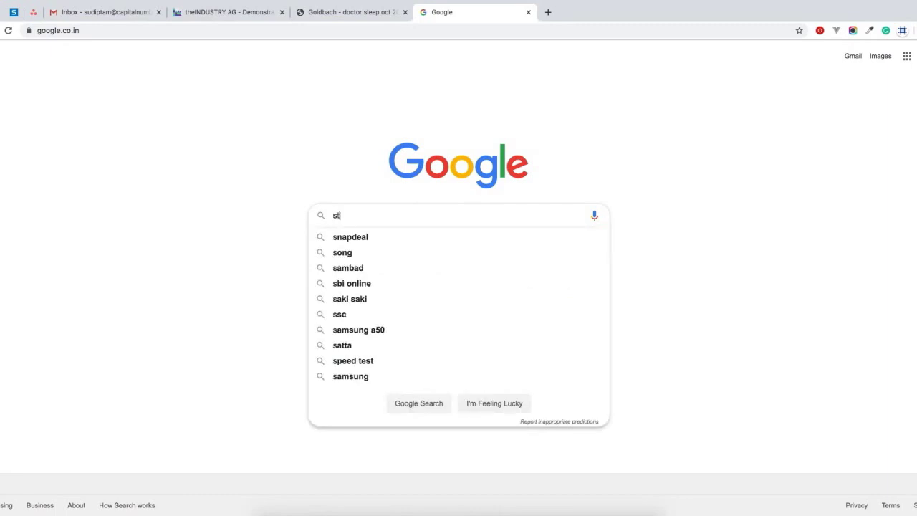
type("ep an")
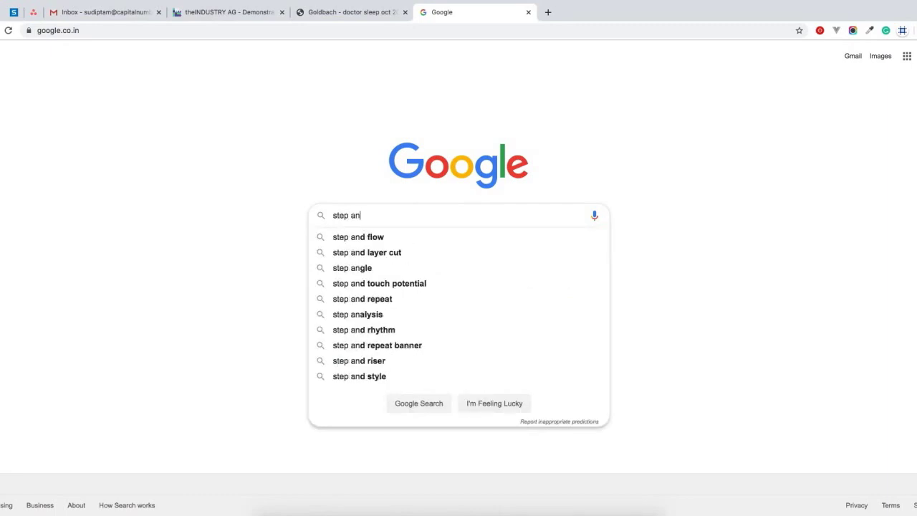
type("imati")
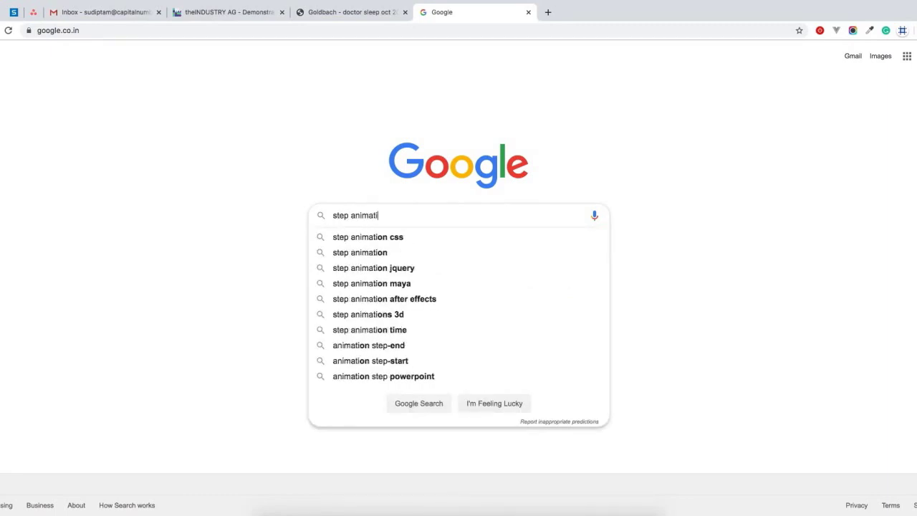
type("on pic")
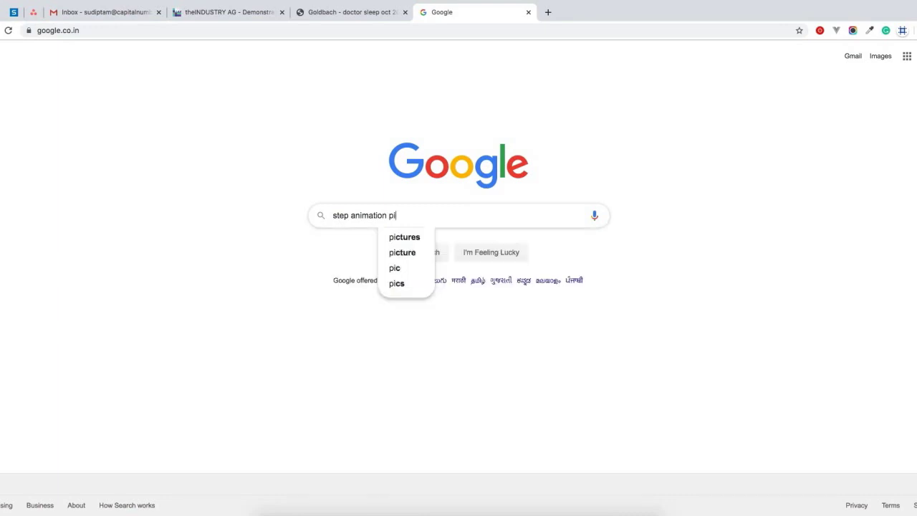
type("ture")
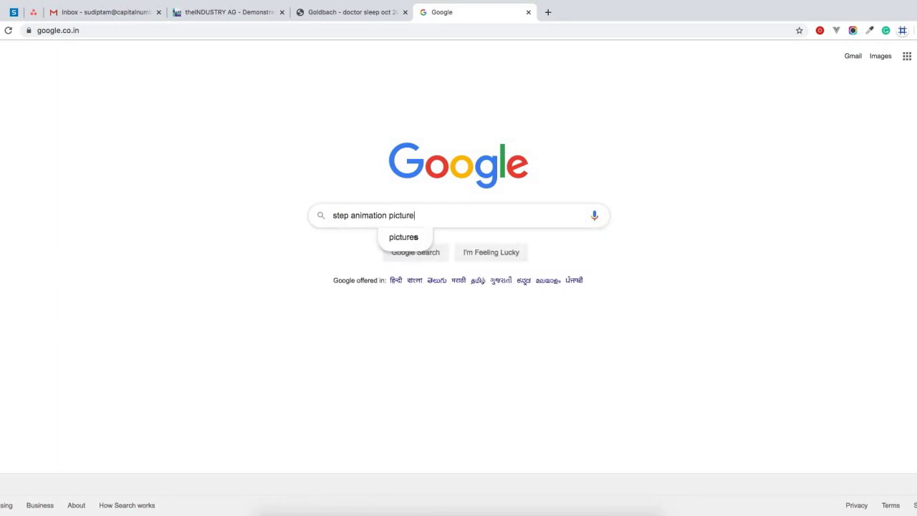
type("s")
key("Return")
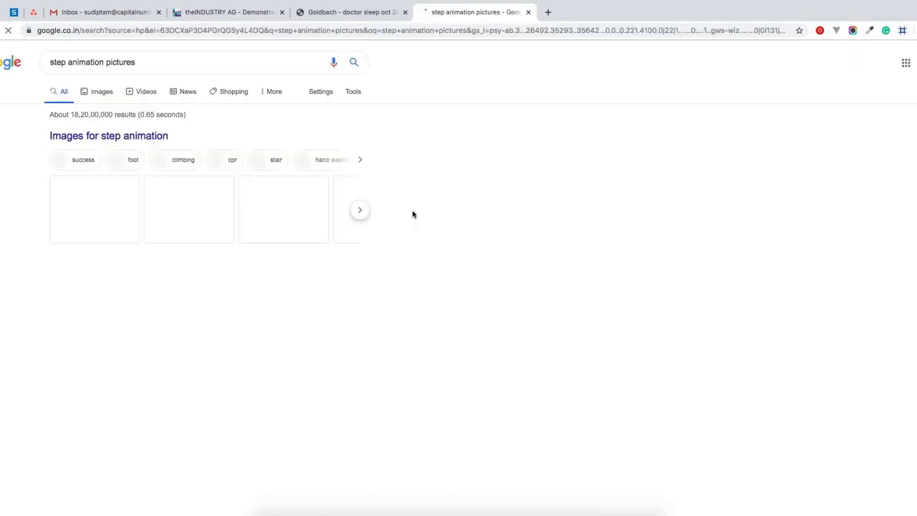
- Switch to image results and preview the ToonOne walking-dog sheet
left_click(103, 94)
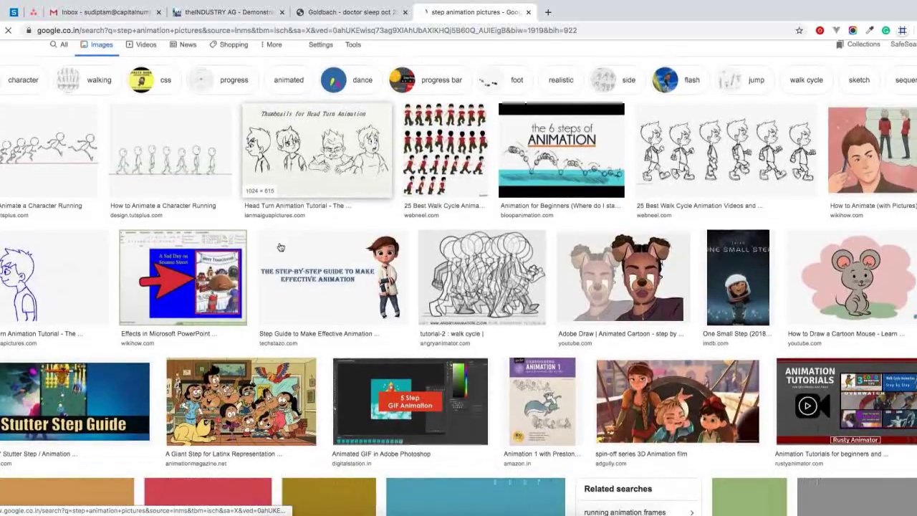
scroll(280, 245, "down", 5)
scroll(280, 246, "down", 3)
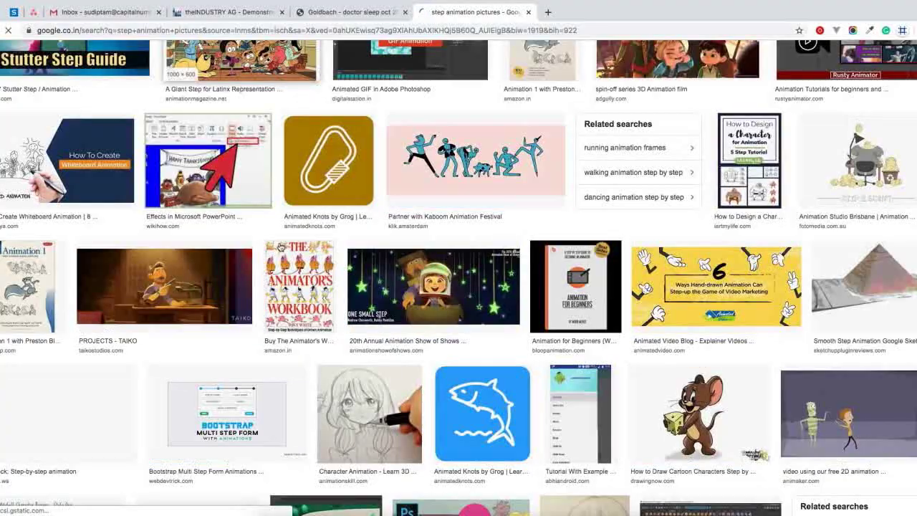
scroll(280, 246, "down", 2)
scroll(280, 245, "down", 5)
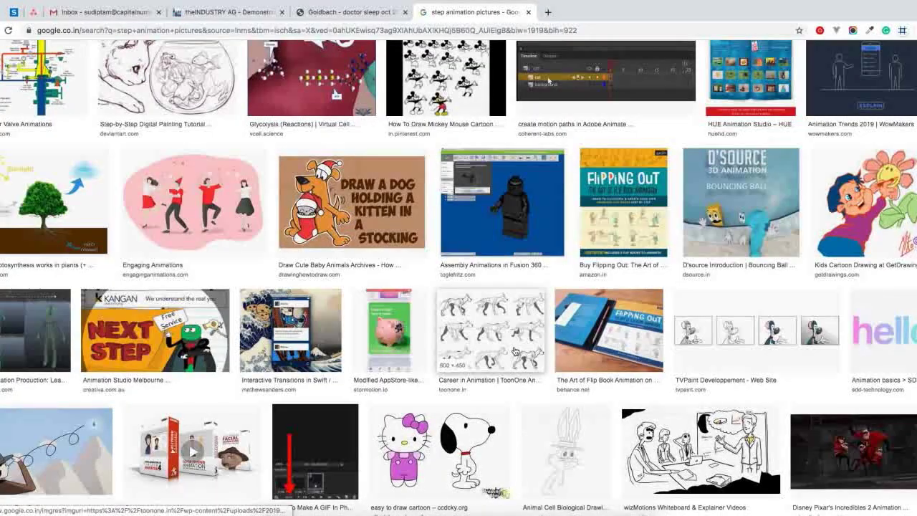
left_click(511, 350)
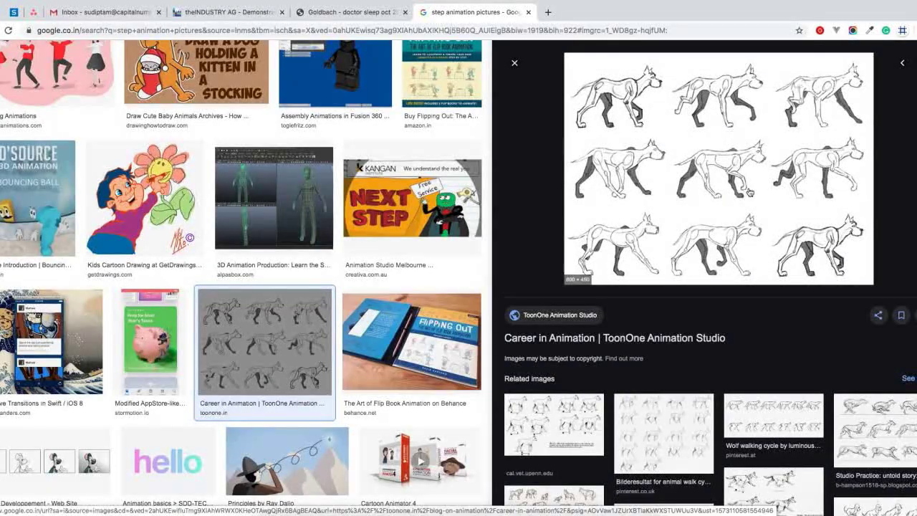
- Open the related 'draw dog in movement' running-dog pose sheet preview
scroll(762, 208, "down", 1)
scroll(760, 219, "down", 1)
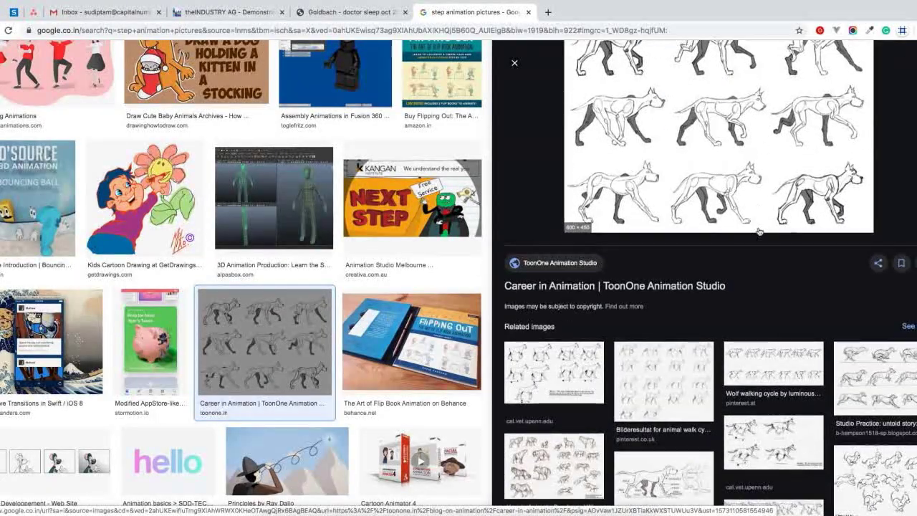
scroll(759, 232, "down", 1)
scroll(759, 231, "down", 1)
scroll(759, 231, "down", 1)
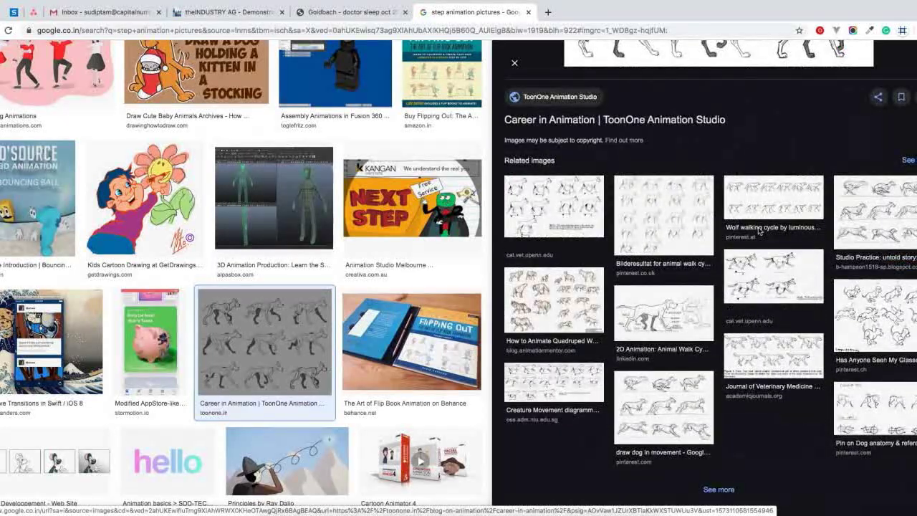
left_click(663, 405)
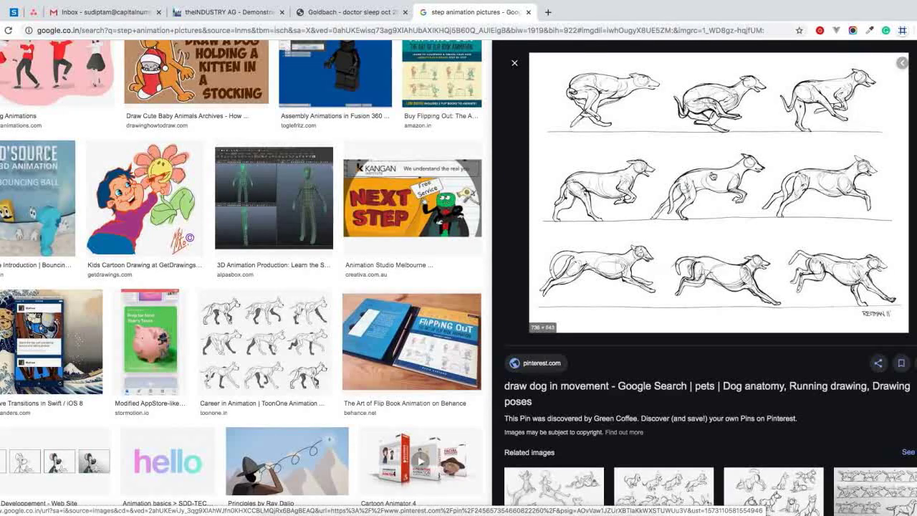
- Save the nine-pose dog drawing to the computer with Save Image As
right_click(659, 114)
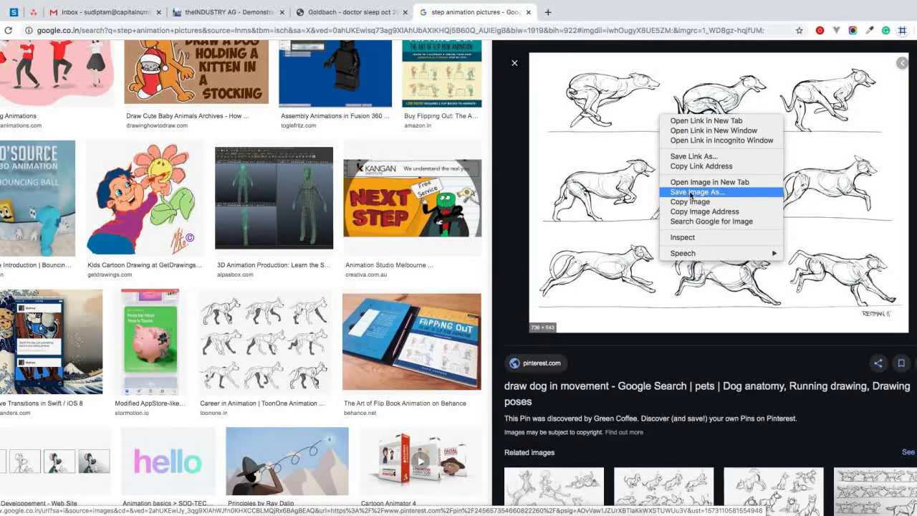
left_click(722, 196)
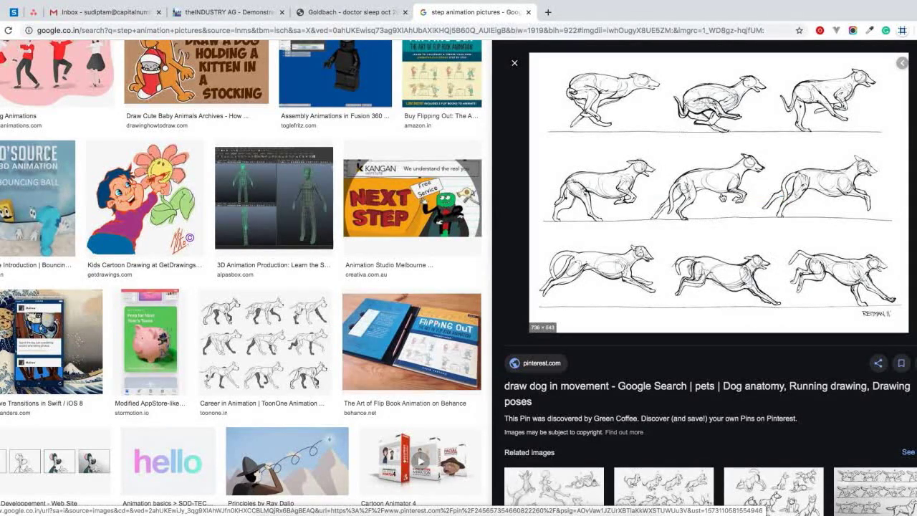
type("d")
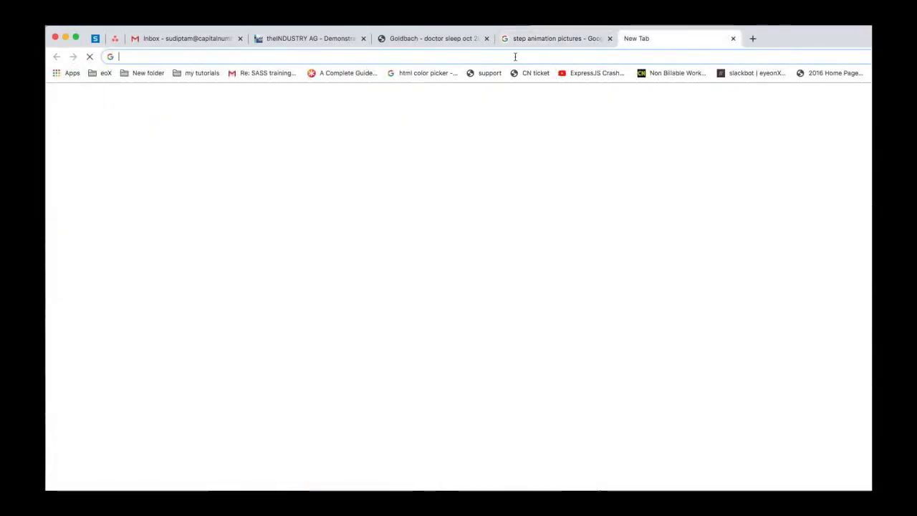
type("photo")
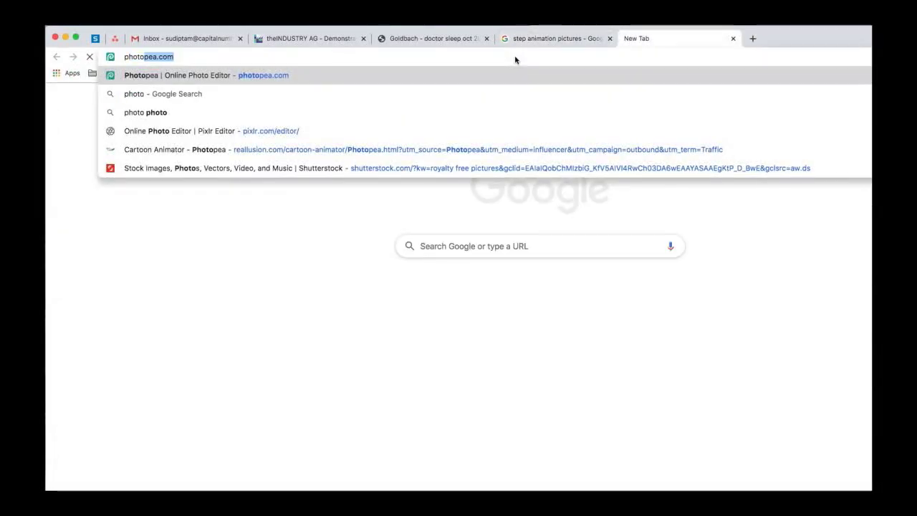
type("pea.co")
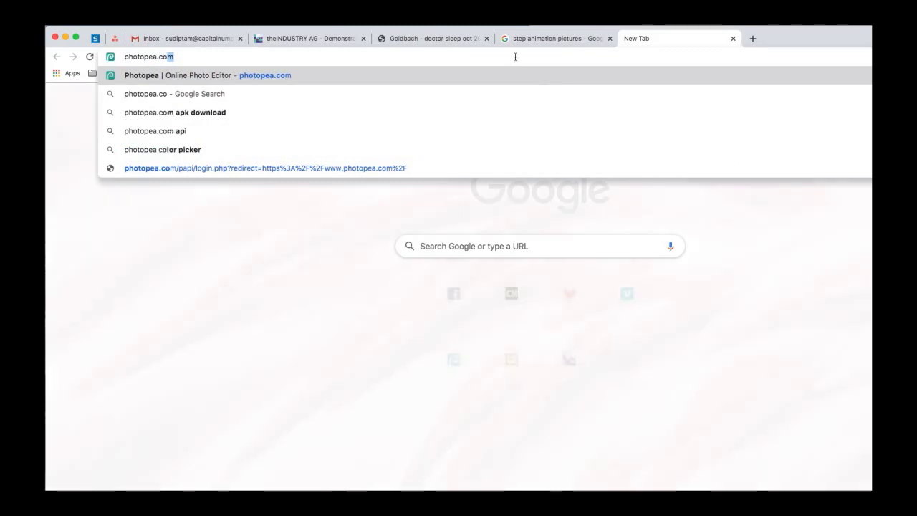
- Load photopea.com in the new browser tab
key("Return")
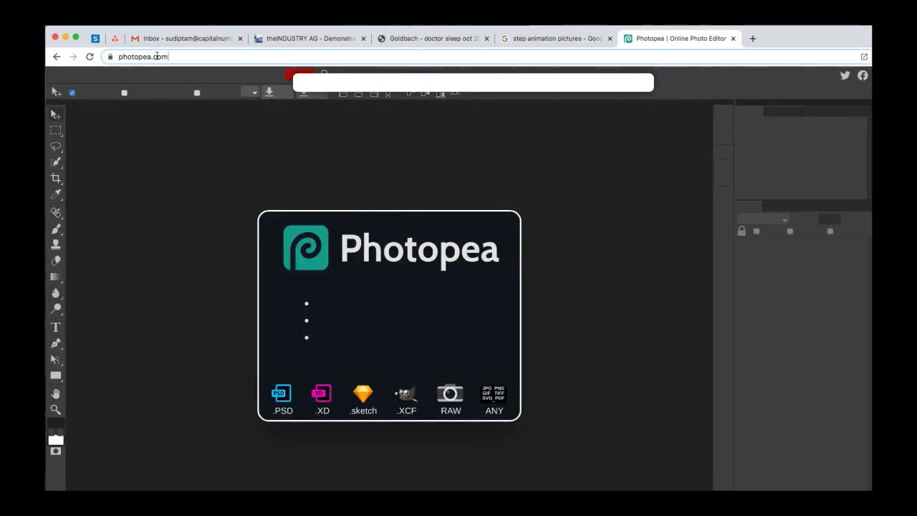
left_click(150, 57)
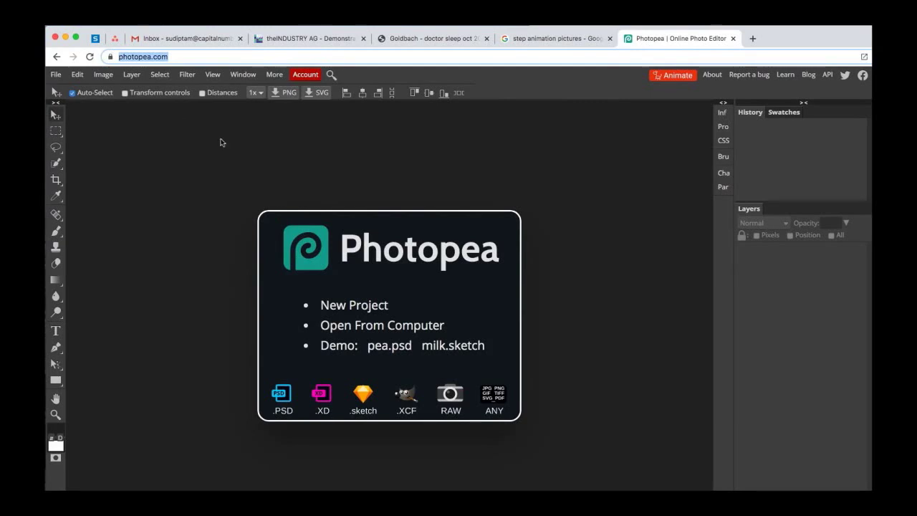
- Open the saved dog image from Downloads through File > Open
key("l")
left_click(56, 75)
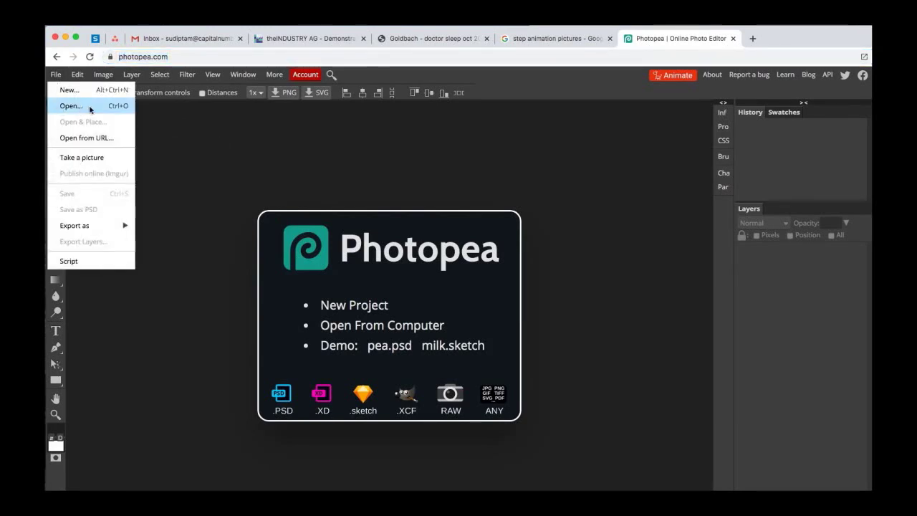
left_click(71, 105)
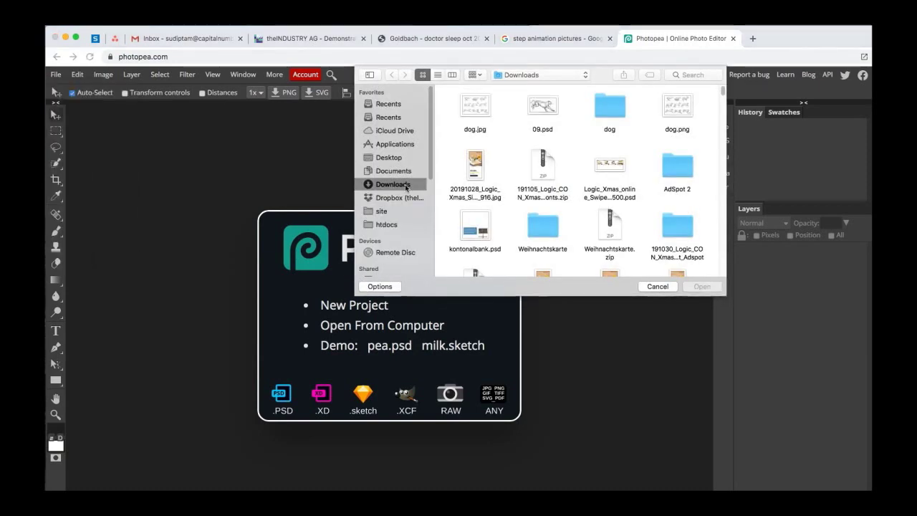
double_click(477, 111)
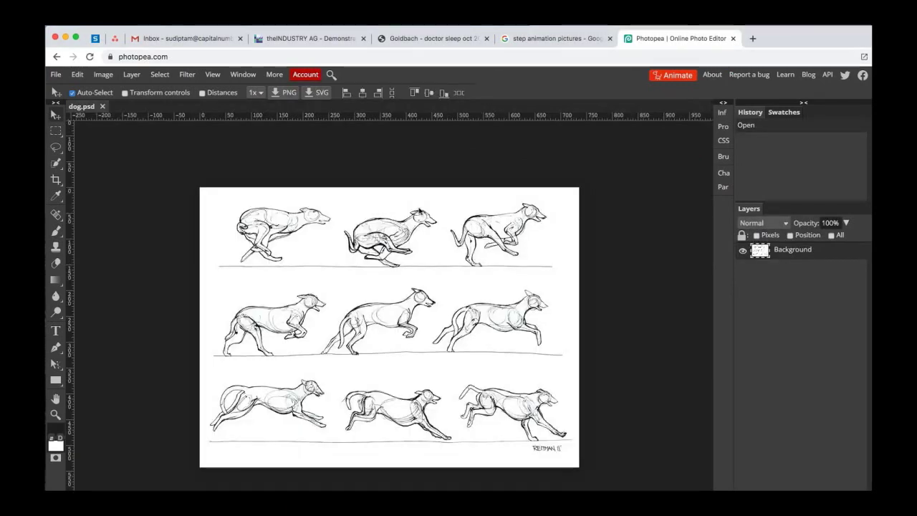
- Choose the Rectangle Select tool and show the Info panel's size readouts
right_click(56, 134)
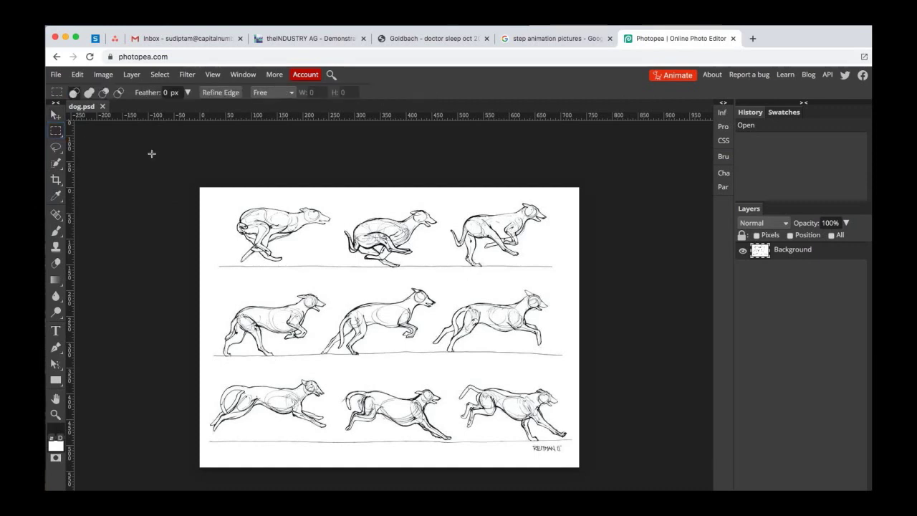
key("m")
right_click(63, 134)
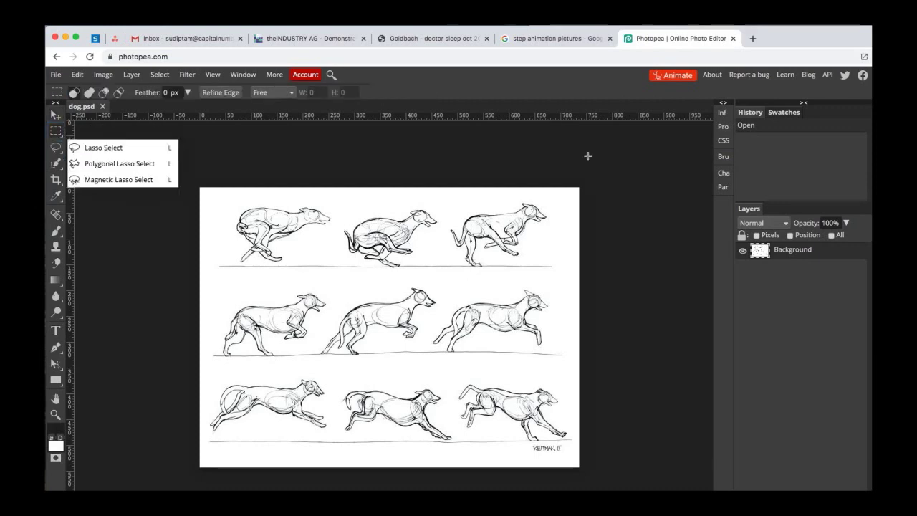
left_click(722, 114)
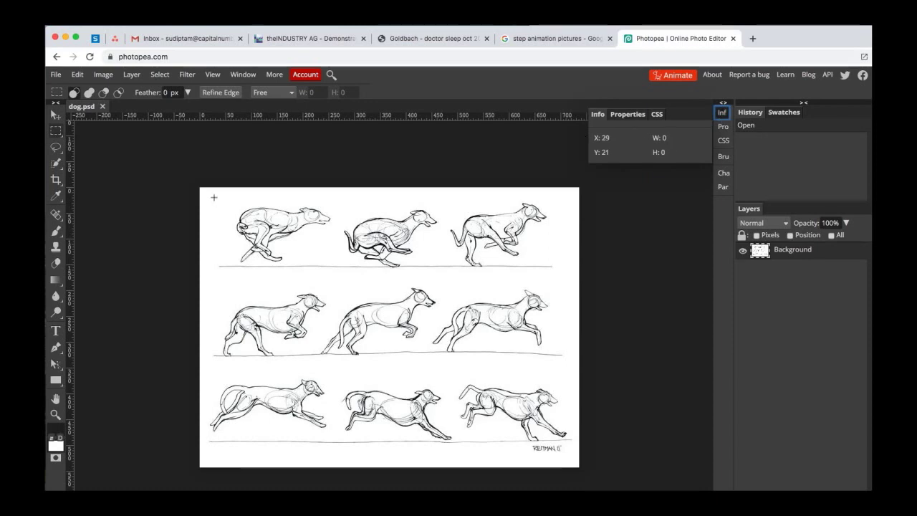
- Draw a 246×133 px marquee around the first dog and test it over others
left_click_drag(212, 197, 335, 265)
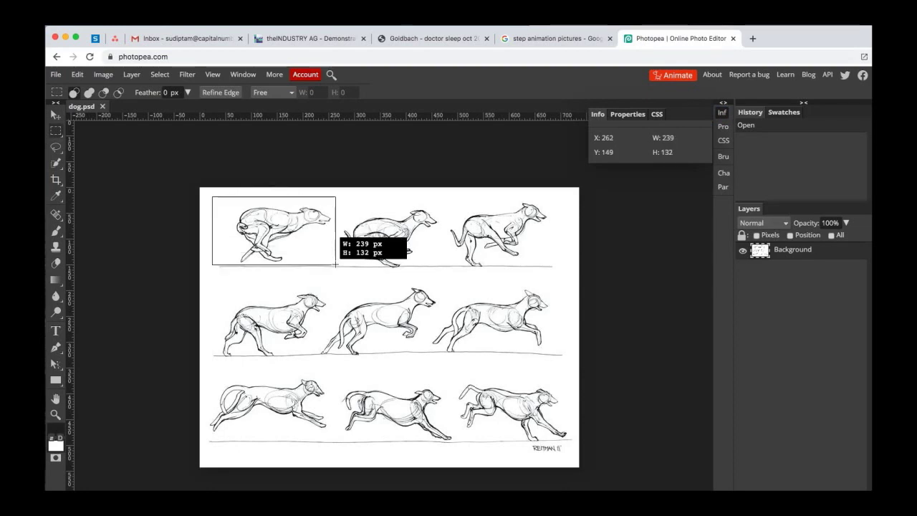
left_click_drag(335, 265, 340, 265)
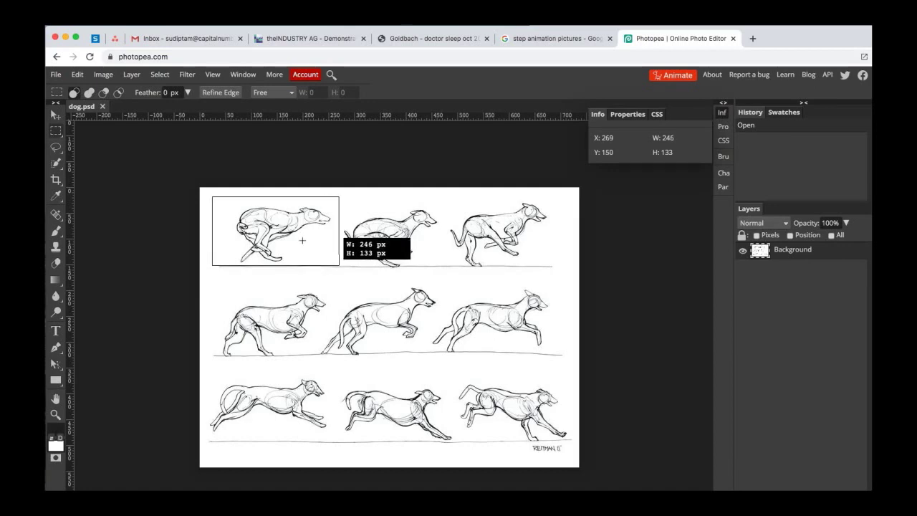
left_click_drag(302, 240, 274, 265)
left_click_drag(265, 365, 264, 402)
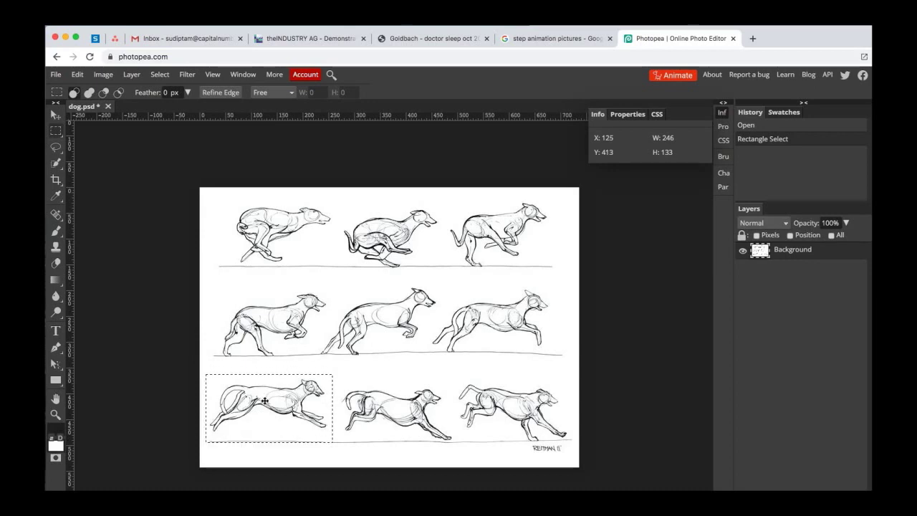
mouse_move(264, 401)
left_mouse_down()
mouse_move(509, 406)
mouse_move(492, 314)
left_mouse_up()
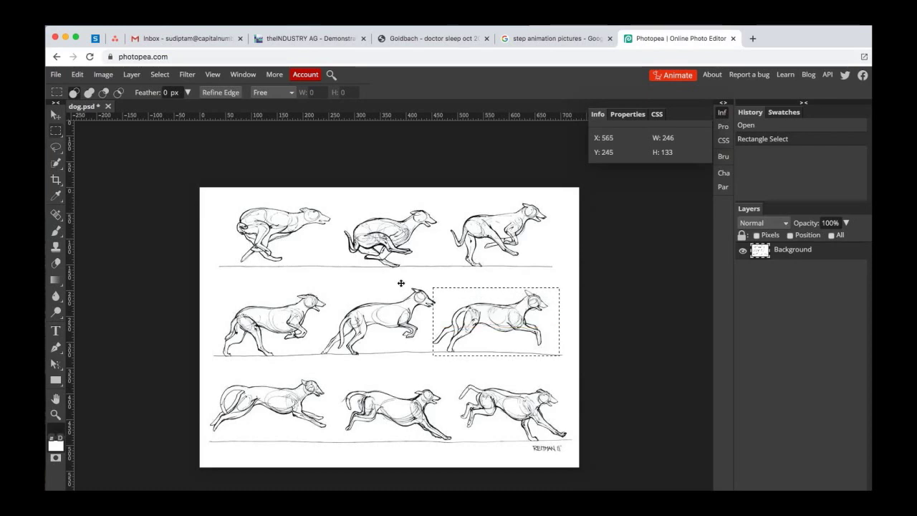
left_click_drag(346, 257, 262, 221)
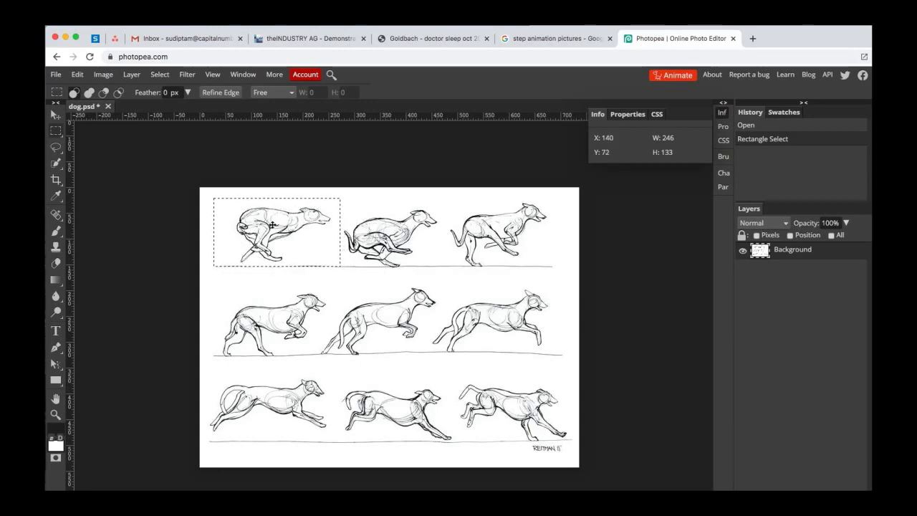
- Copy the first dog frame, then create a blank 246×133 px document named 01
left_click(78, 75)
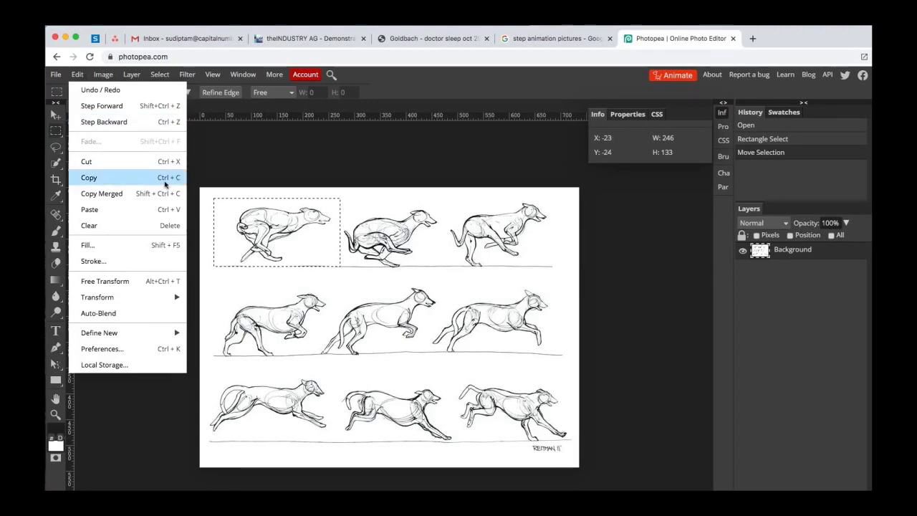
left_click(107, 178)
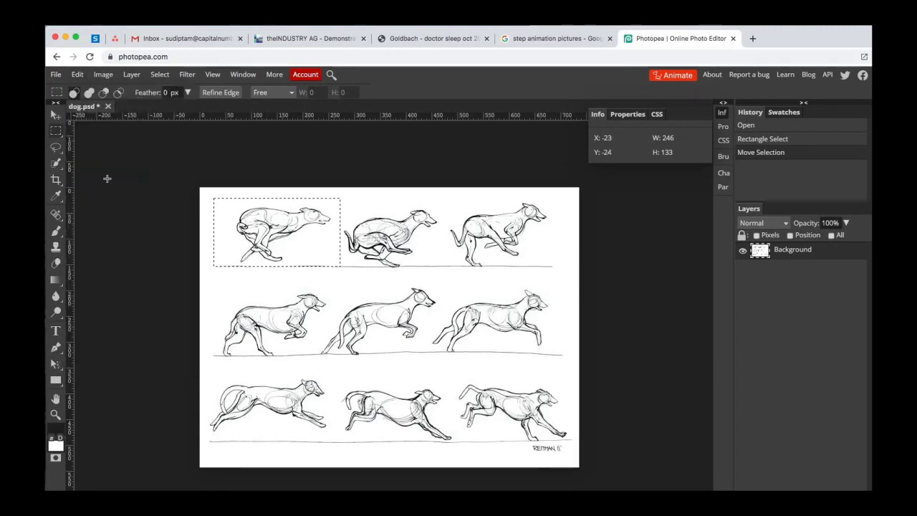
left_click(56, 74)
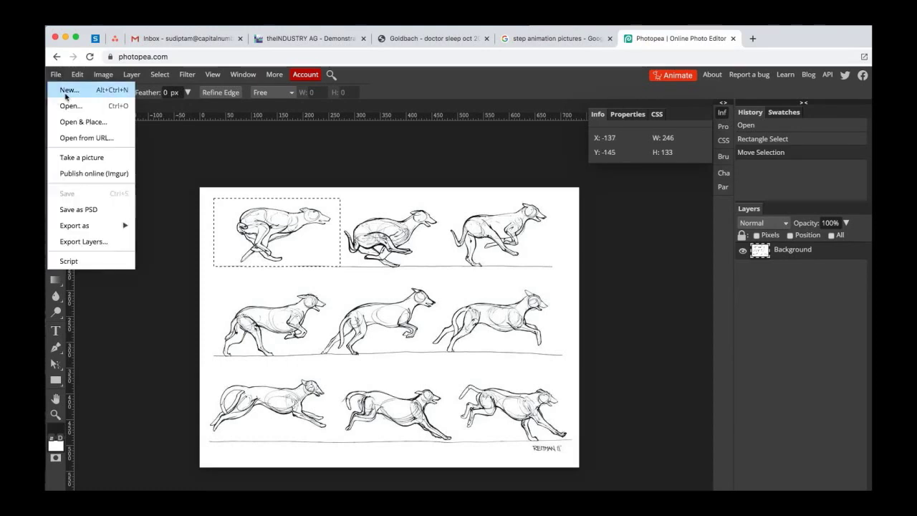
left_click(67, 92)
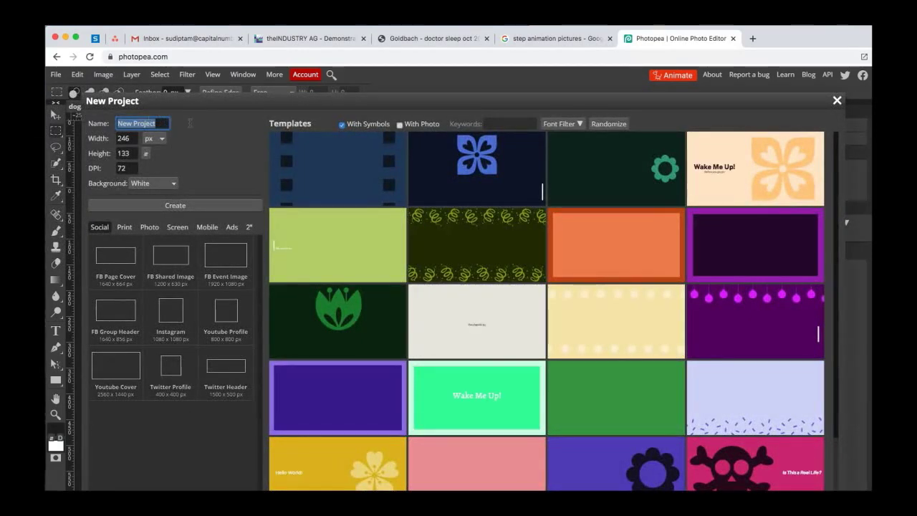
type("0")
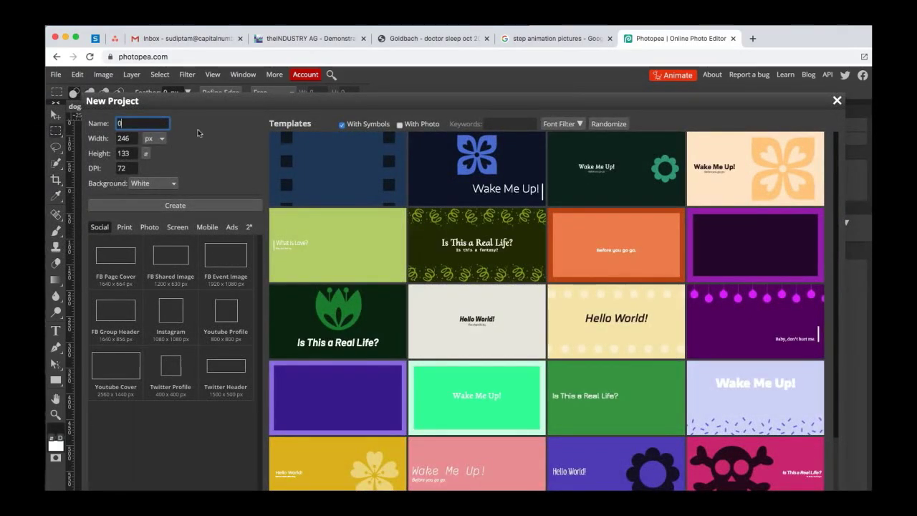
type("1")
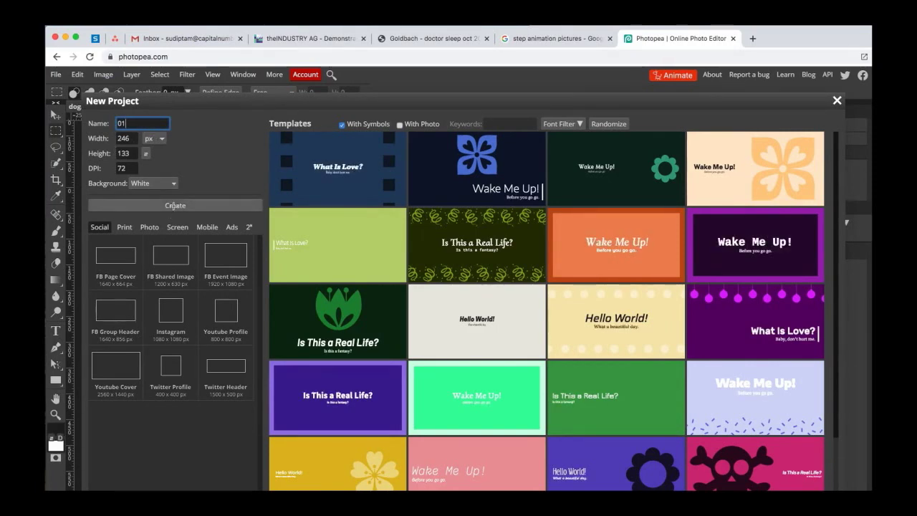
left_click(174, 205)
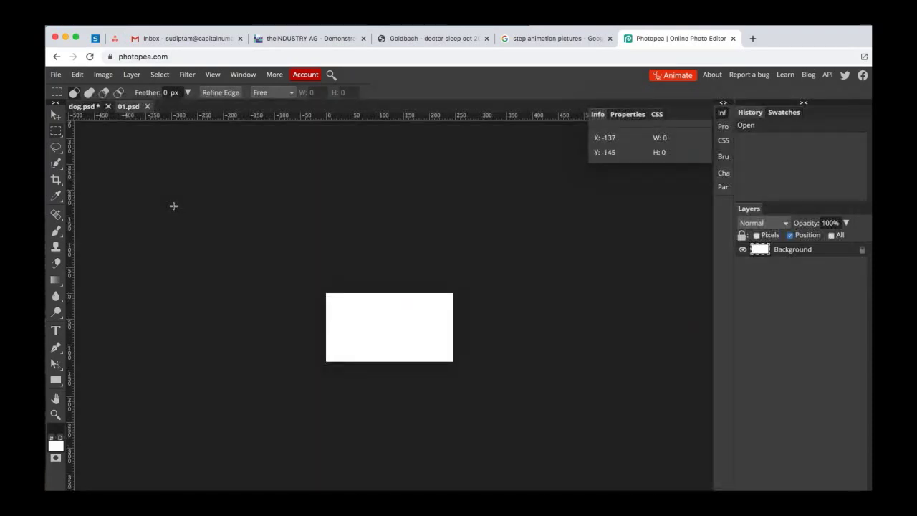
- Paste the first dog into 01 as Layer 1
left_click(76, 75)
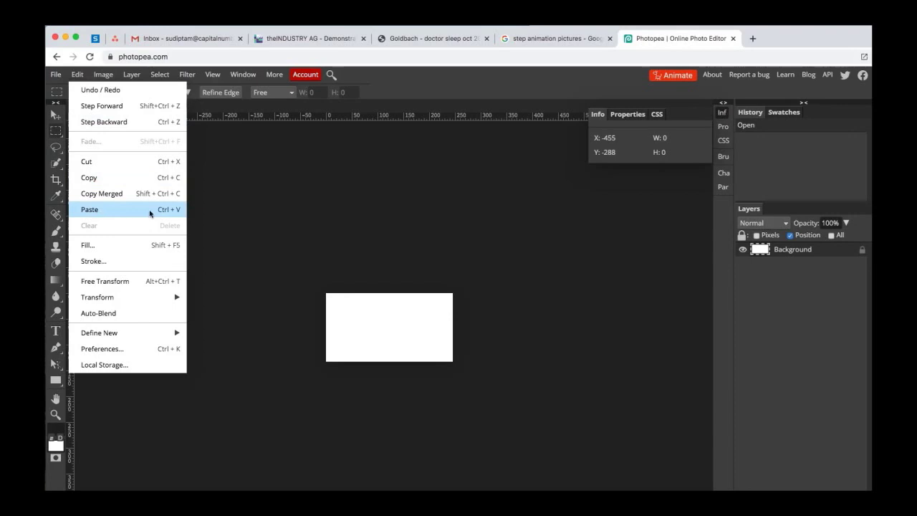
left_click(133, 210)
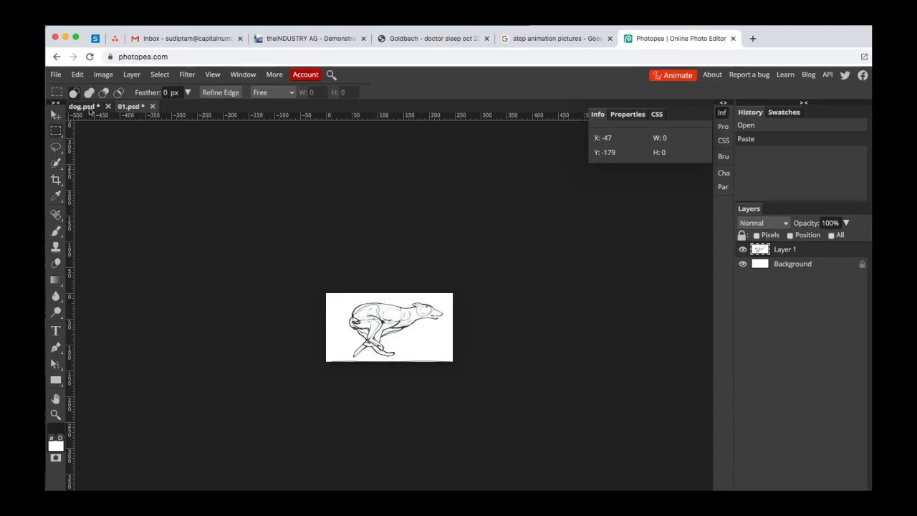
left_click(129, 106)
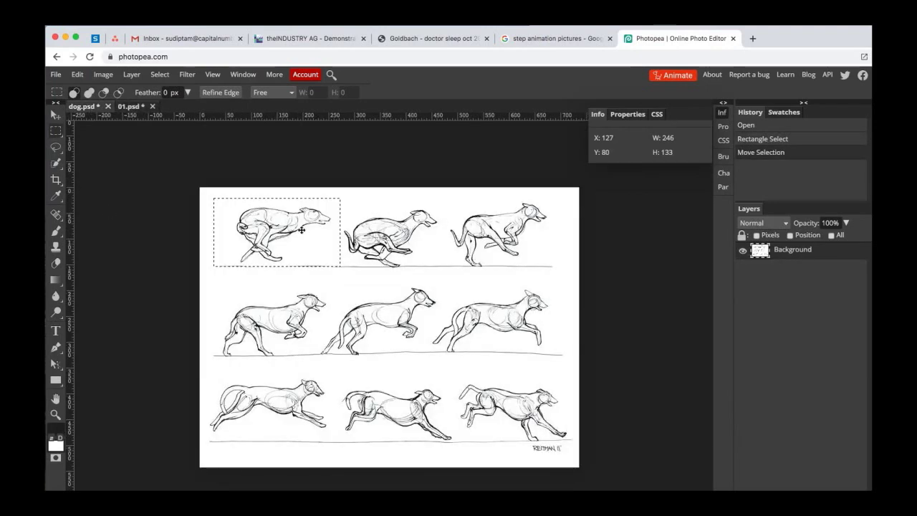
- Move the marquee onto the second dog, copy it, and paste into 01 as Layer 2
mouse_move(300, 230)
left_mouse_down()
mouse_move(393, 230)
mouse_move(382, 230)
left_mouse_up()
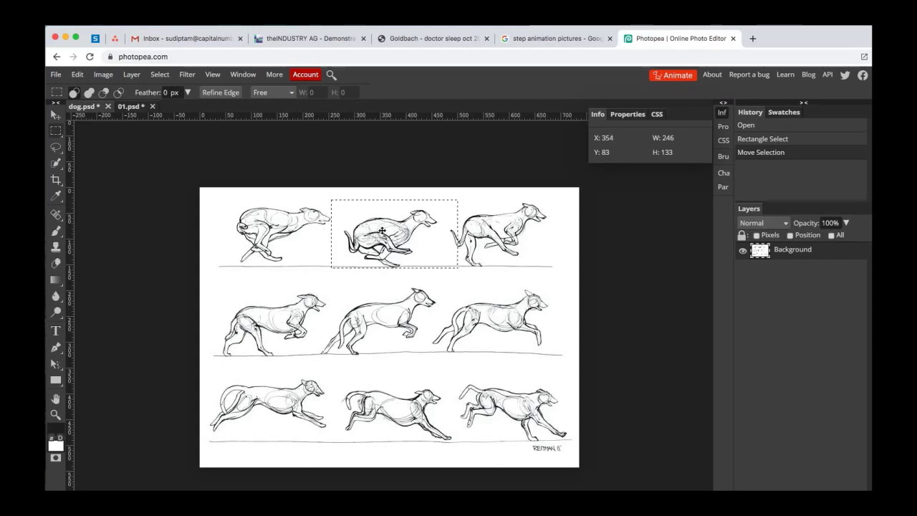
key("Up")
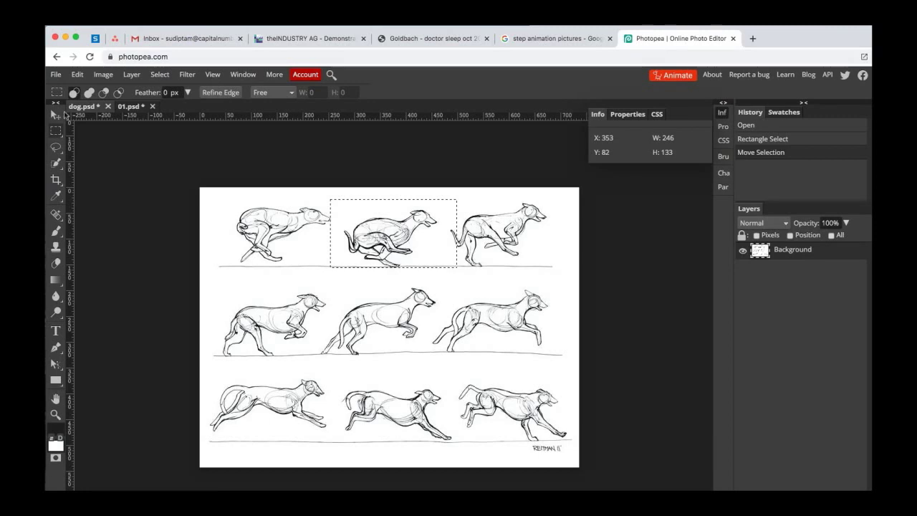
left_click(78, 75)
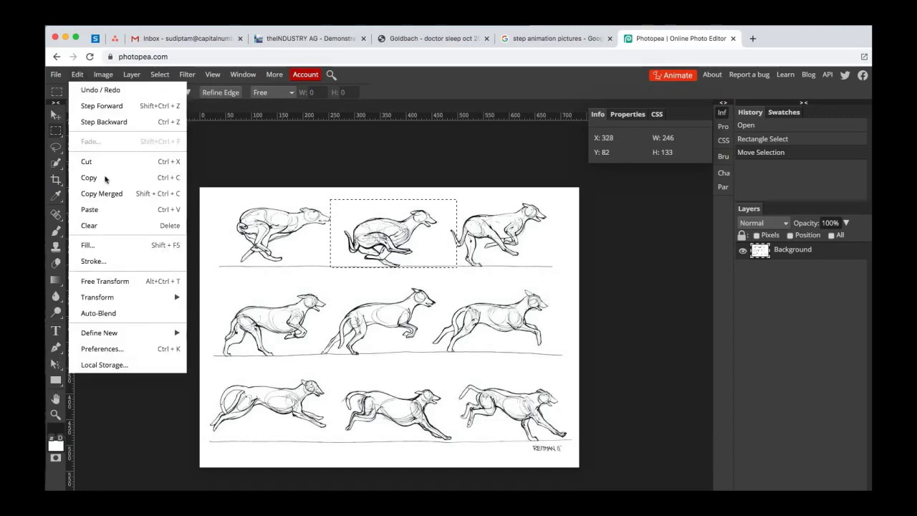
left_click(107, 183)
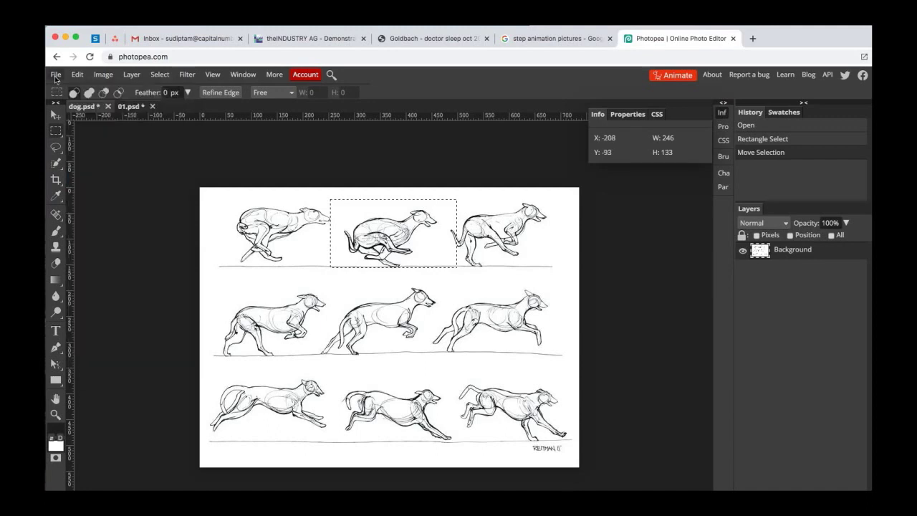
left_click(136, 107)
left_click(77, 75)
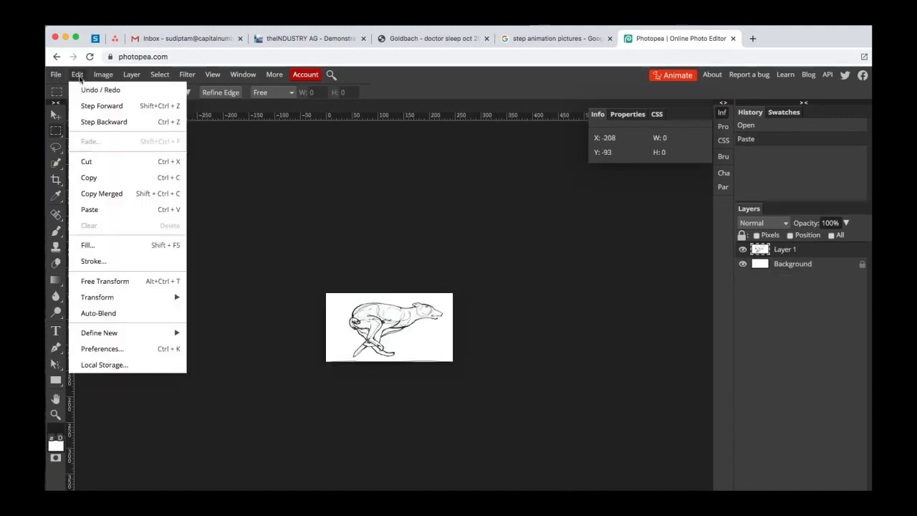
left_click(102, 208)
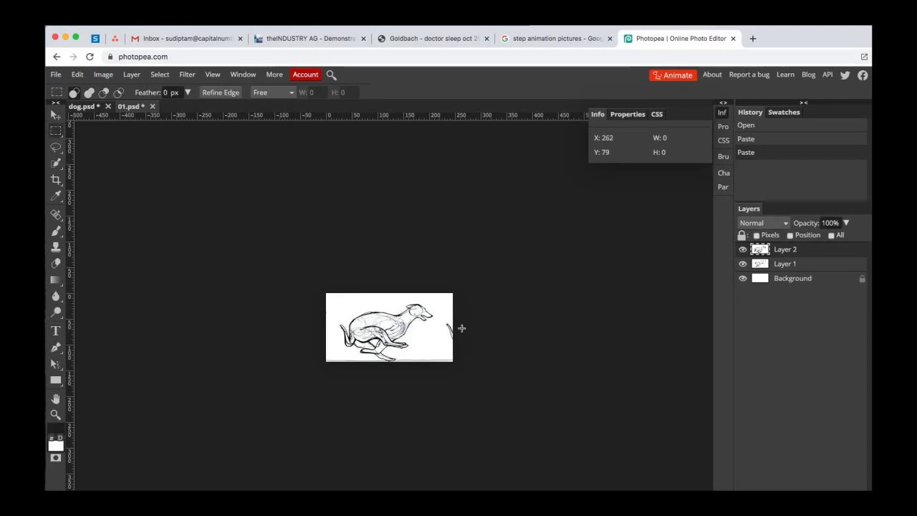
- Return to 01.psd holding all nine dog frames as Layers 1–9
left_click(56, 265)
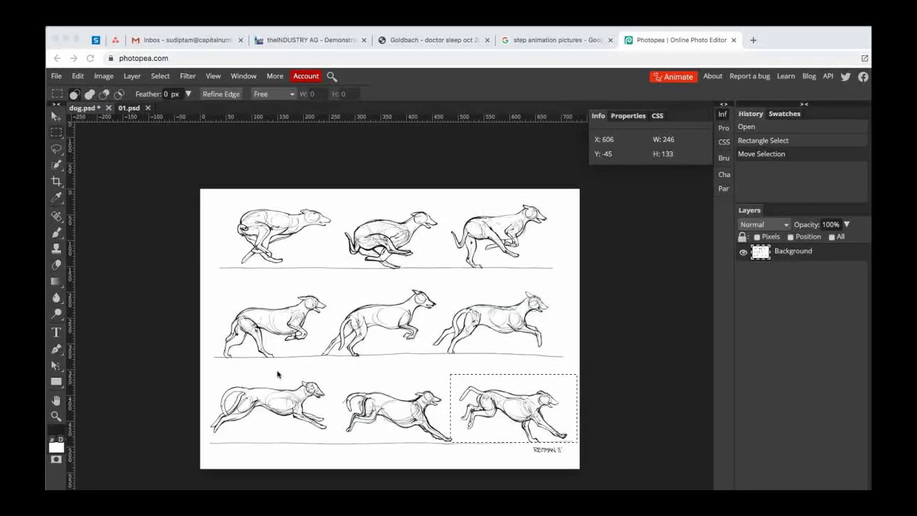
left_click(130, 111)
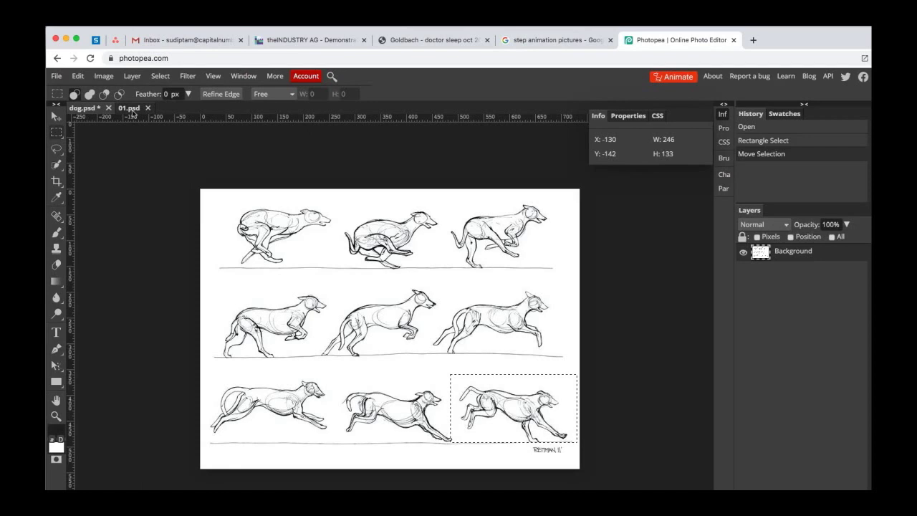
left_click(131, 109)
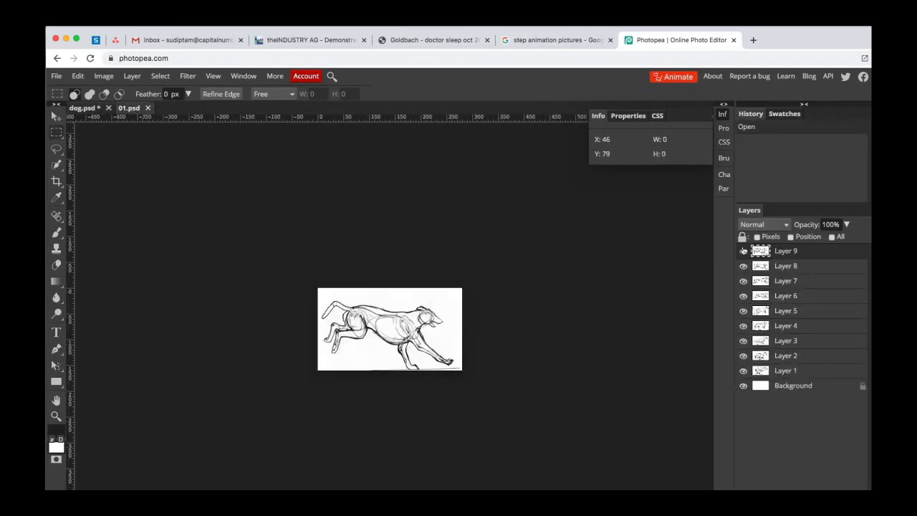
- Hide Layers 9 down to 1, then re-show Layer 1's first dog pose
left_click(743, 251)
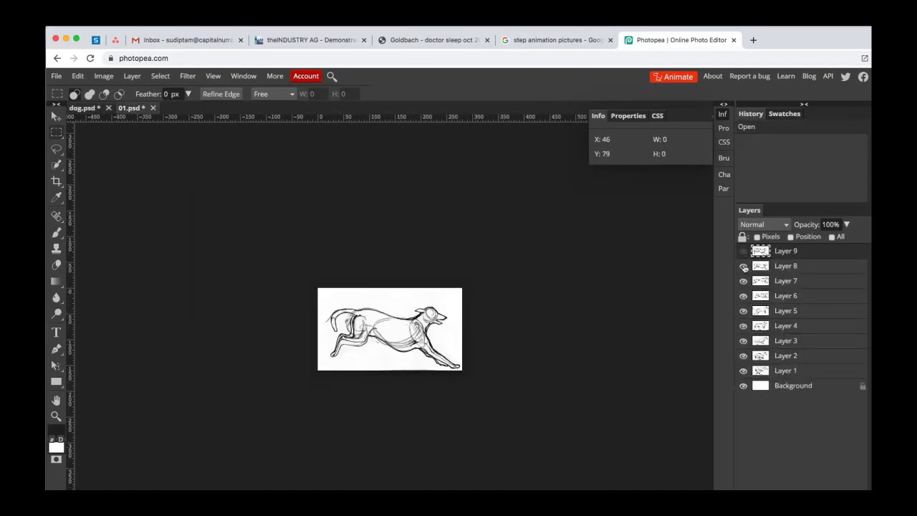
left_click(743, 266)
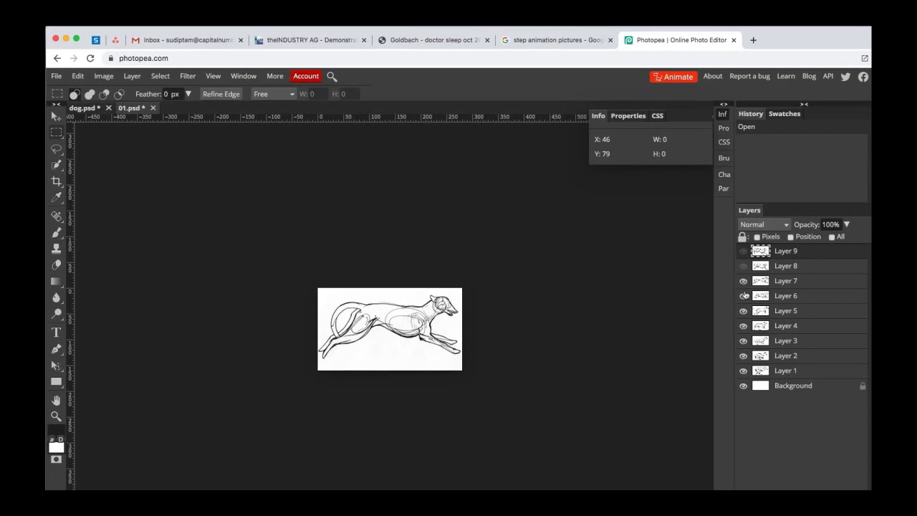
left_click(744, 285)
left_click(744, 296)
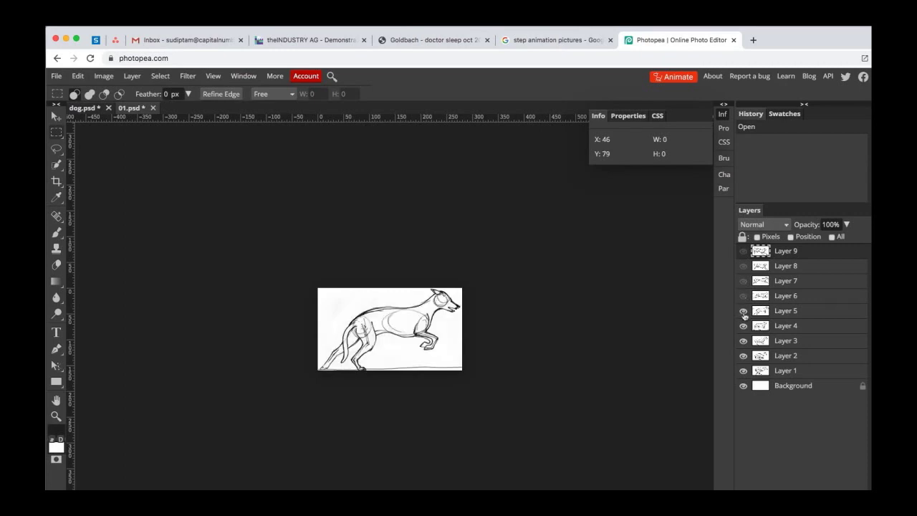
left_click(743, 310)
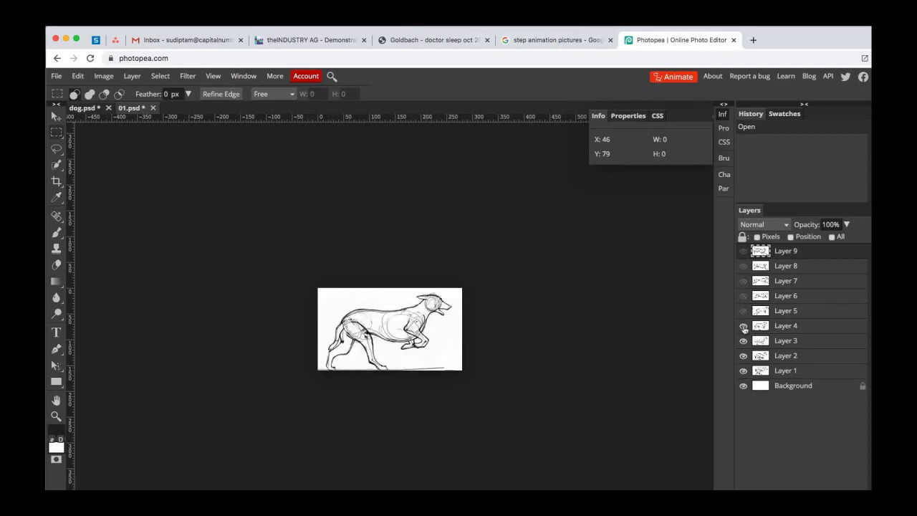
left_click(743, 326)
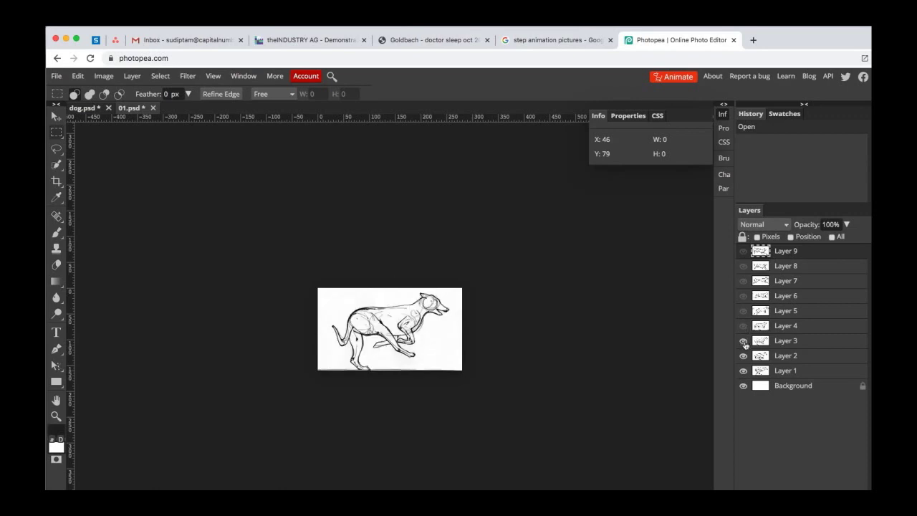
left_click(744, 341)
left_click(743, 356)
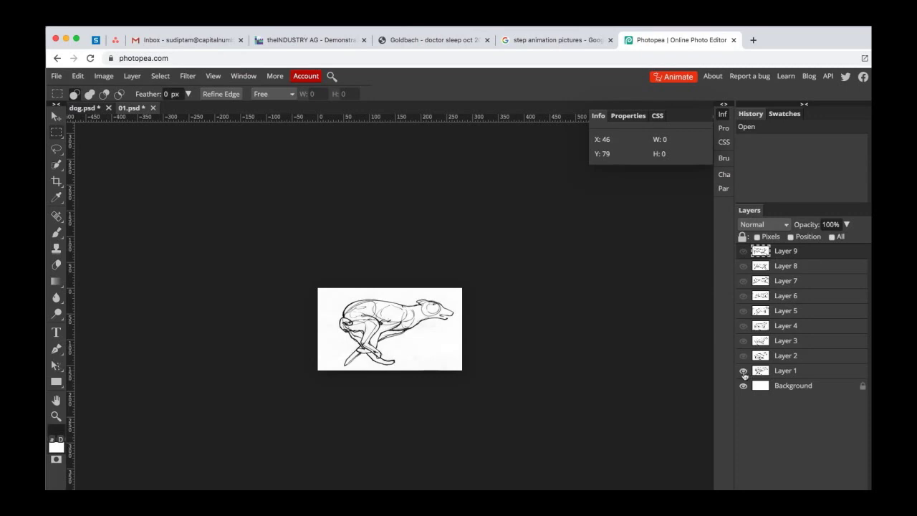
left_click(743, 371)
left_click(742, 371)
- Export the first frame as a 100% quality JPG, then make Layer 2 visible
left_click(56, 75)
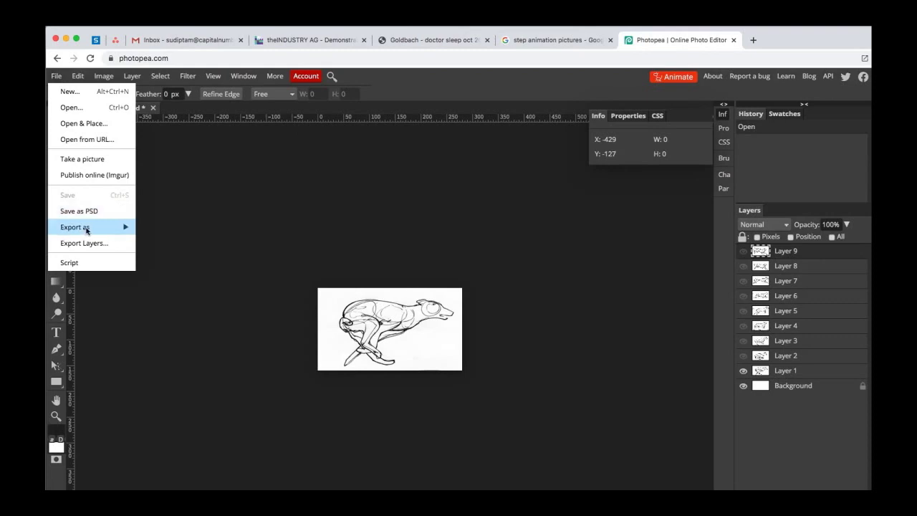
mouse_move(75, 227)
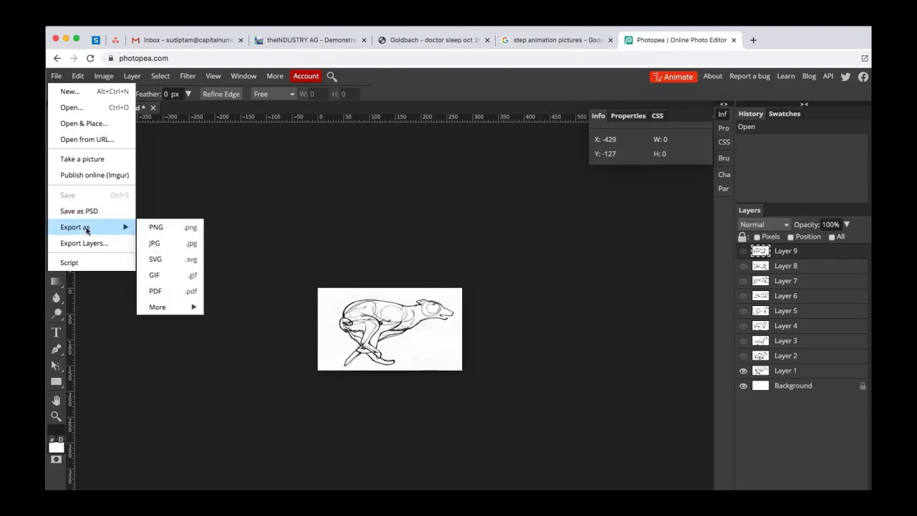
left_click(170, 244)
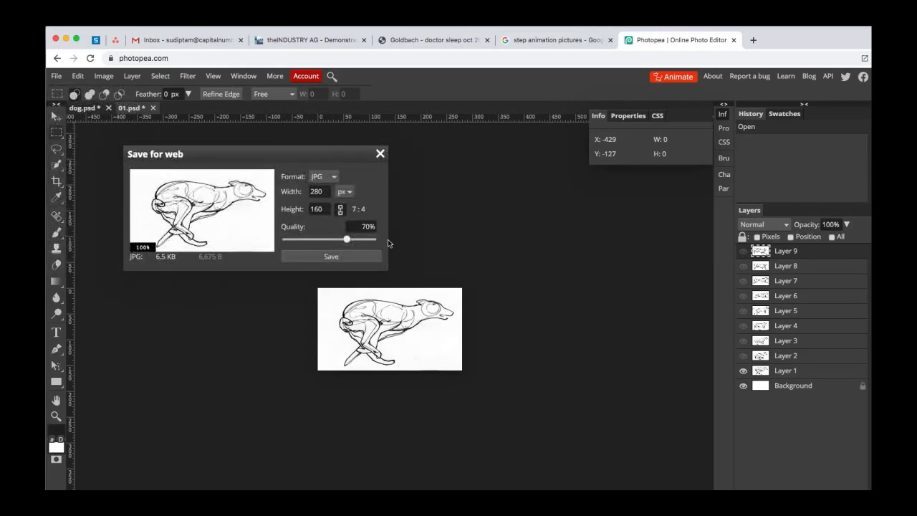
left_click_drag(346, 239, 387, 243)
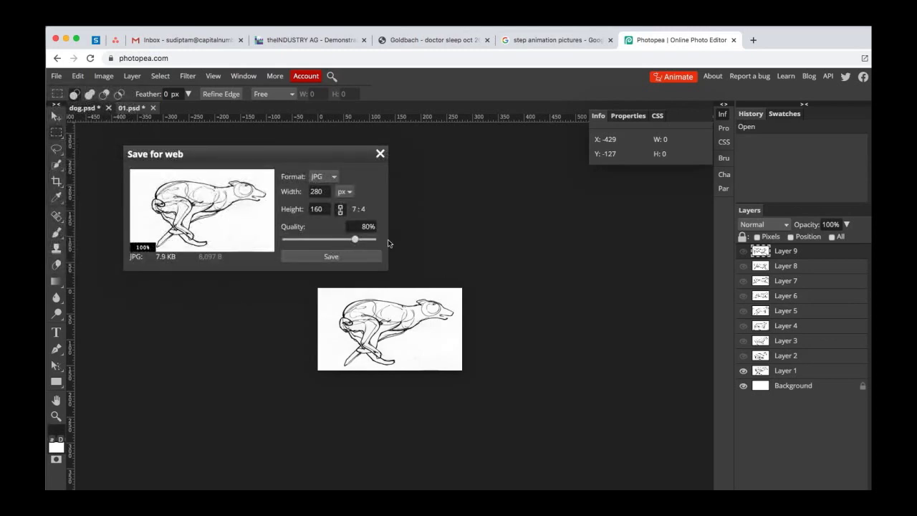
left_click(336, 257)
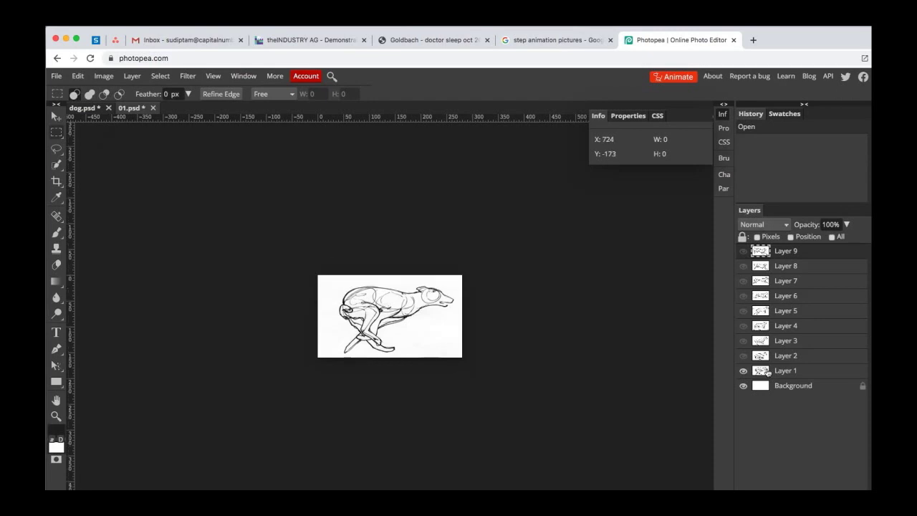
left_click(745, 357)
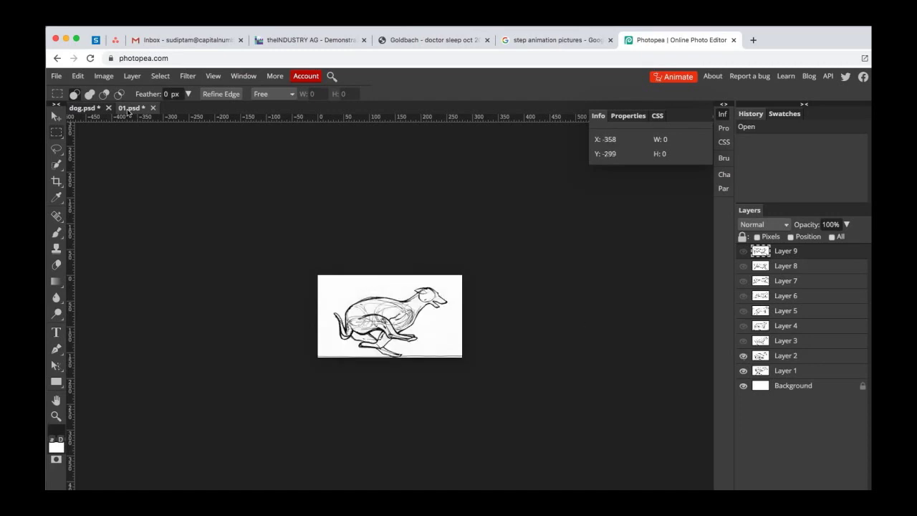
- Rename the Photopea document from 01 to 02
right_click(128, 111)
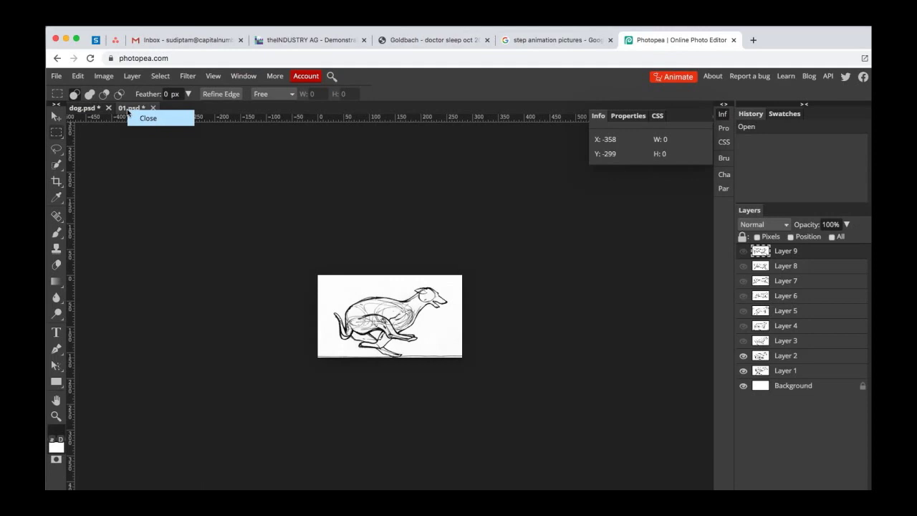
left_click(125, 111)
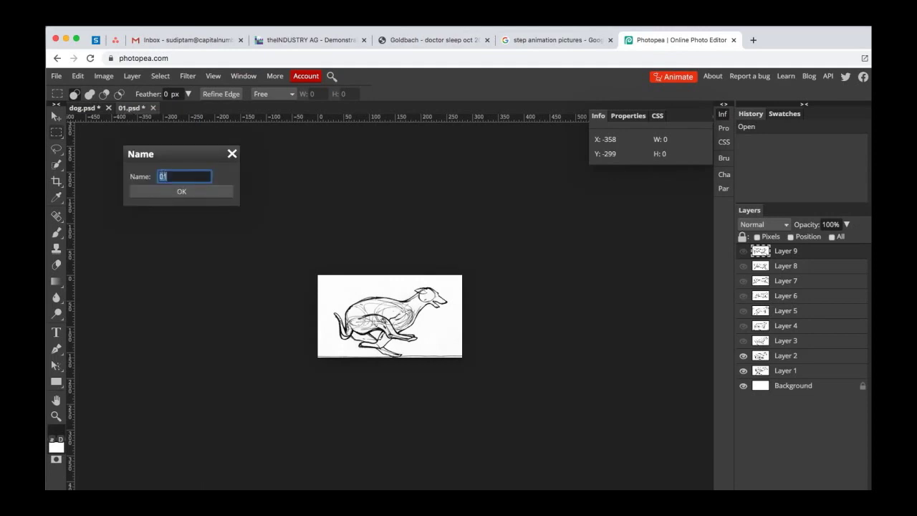
type("02")
left_click(178, 194)
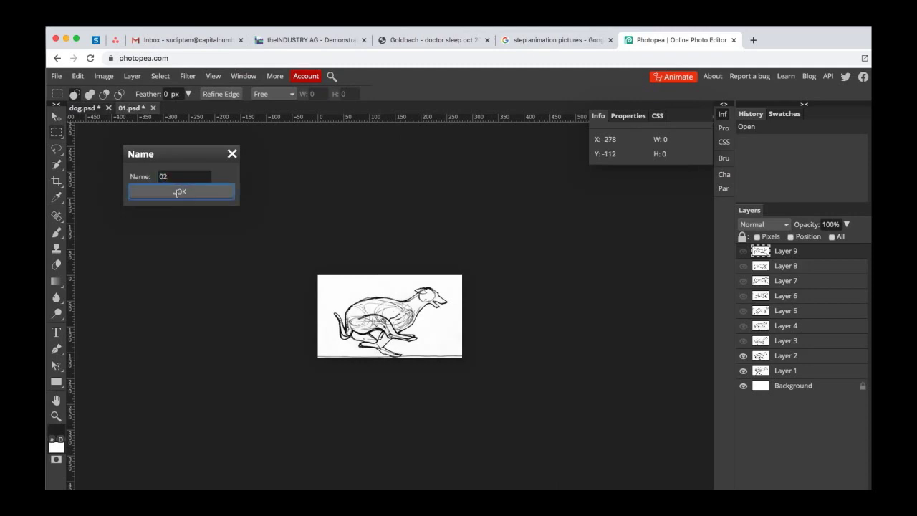
left_click(178, 192)
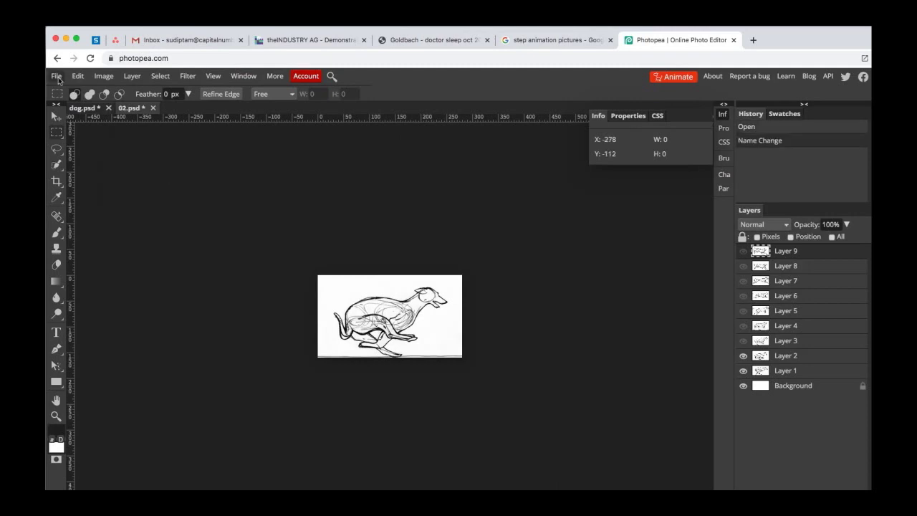
- Export the 02 frame as a JPG file
left_click(57, 76)
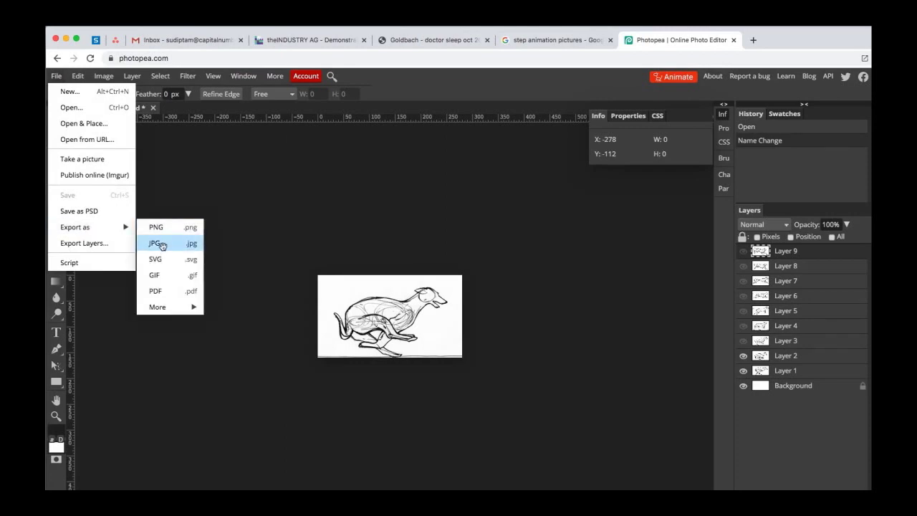
left_click(162, 246)
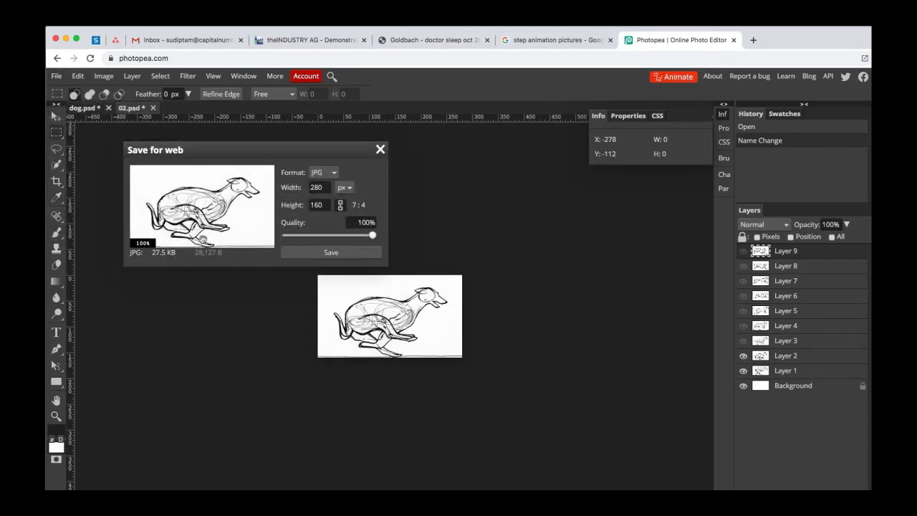
left_click(330, 252)
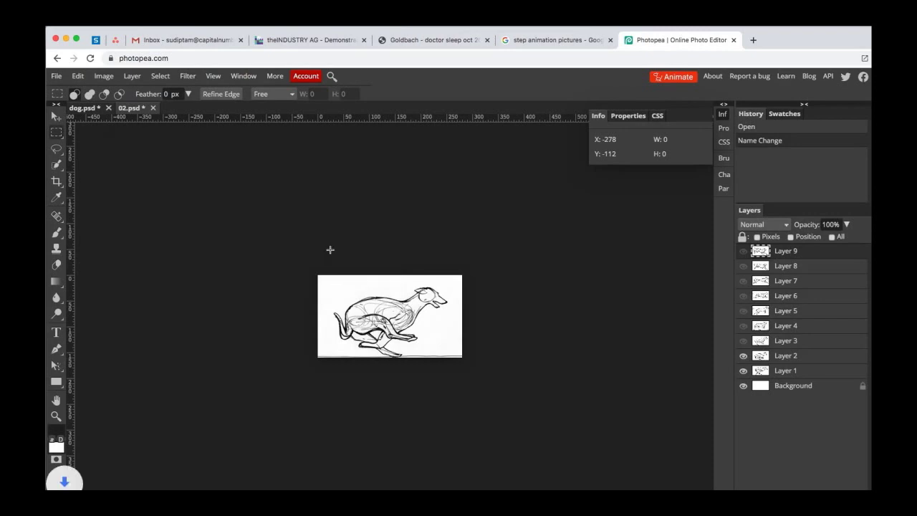
- Make Layer 3's dog pose visible and rename the document to 03
left_click(744, 341)
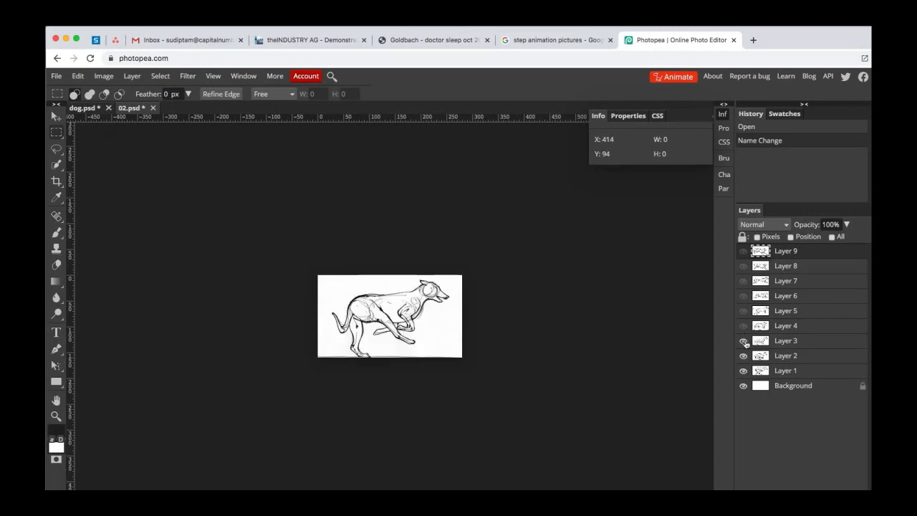
double_click(130, 109)
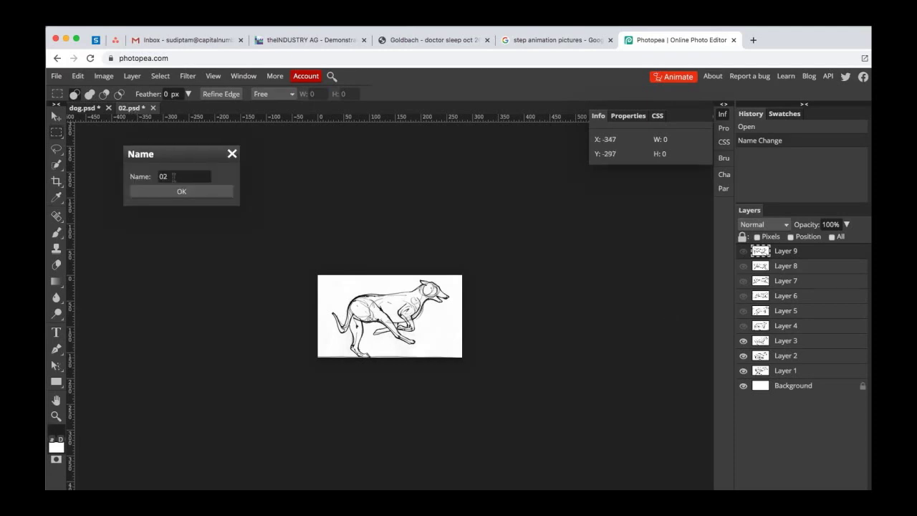
left_click(174, 177)
key("BackSpace")
type("3")
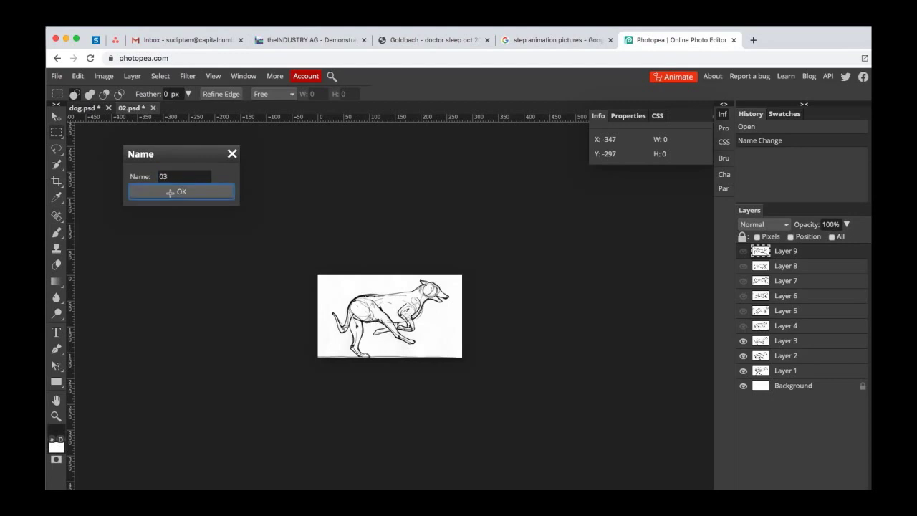
left_click(170, 194)
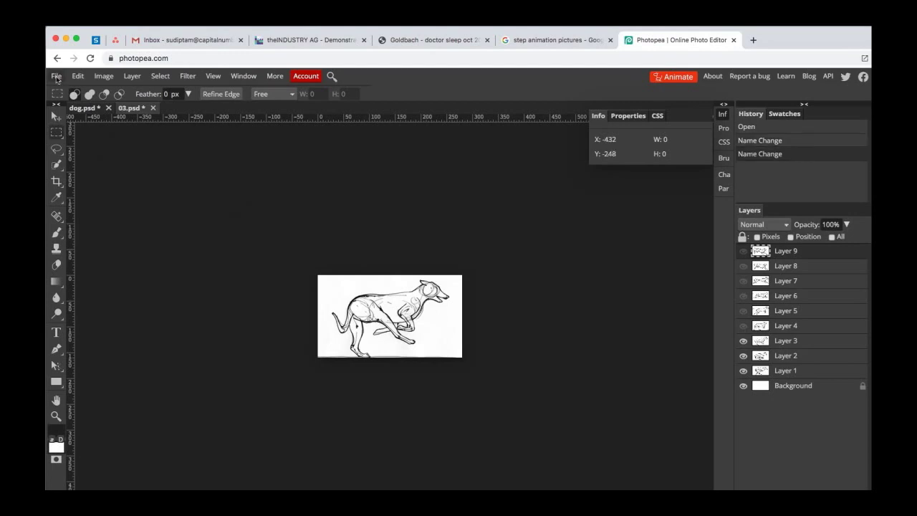
left_click(56, 76)
mouse_move(84, 232)
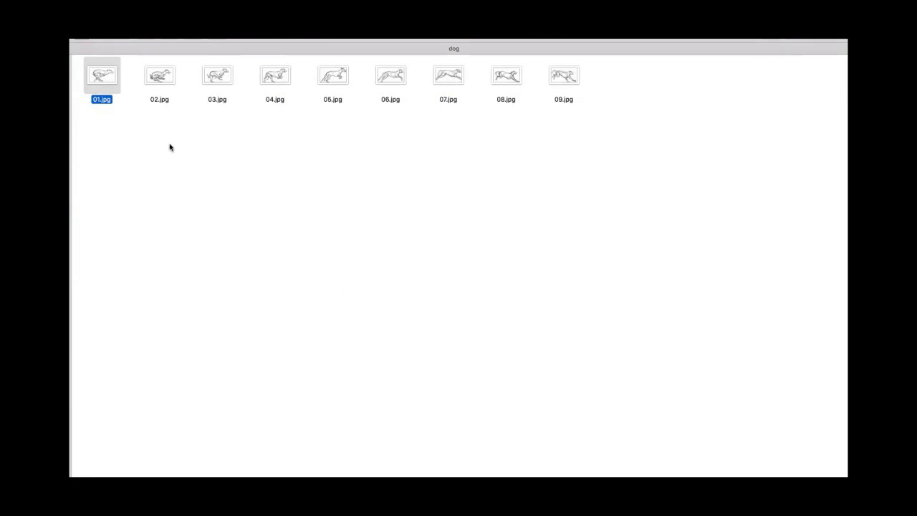
- Quick Look each exported frame from 01.jpg to 09.jpg, then step back to 07.jpg
key("space")
left_click(160, 77)
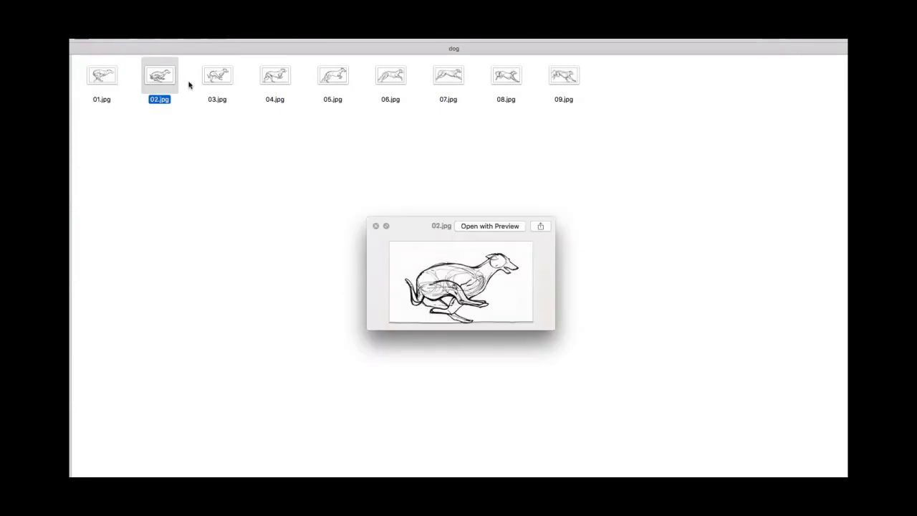
left_click(215, 81)
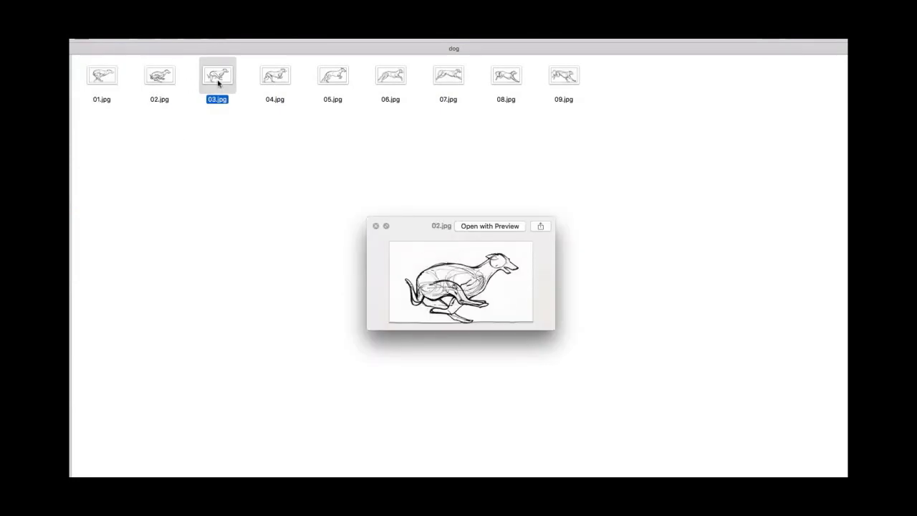
left_click(279, 79)
left_click(333, 77)
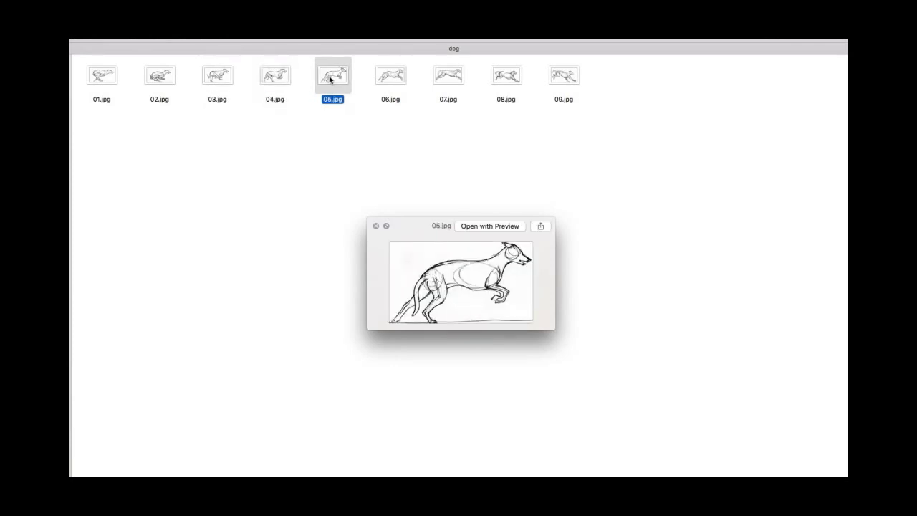
left_click(391, 80)
left_click(459, 80)
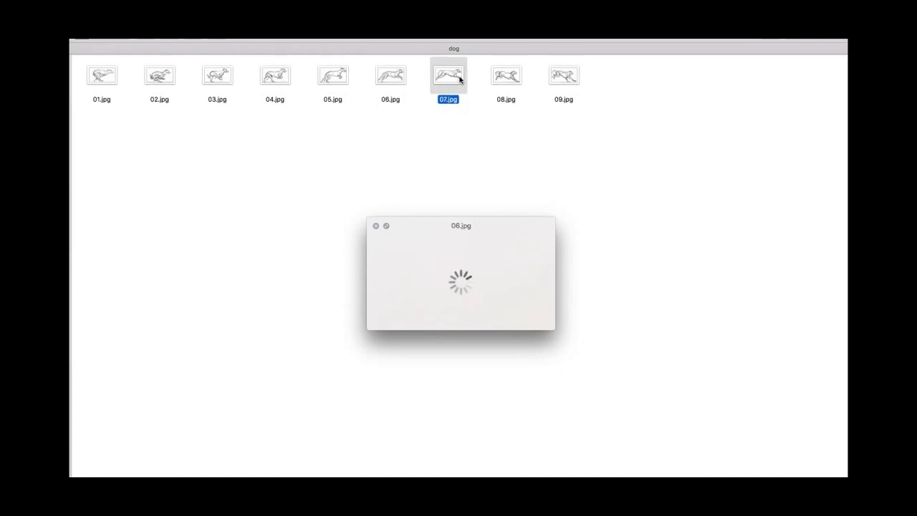
left_click(506, 77)
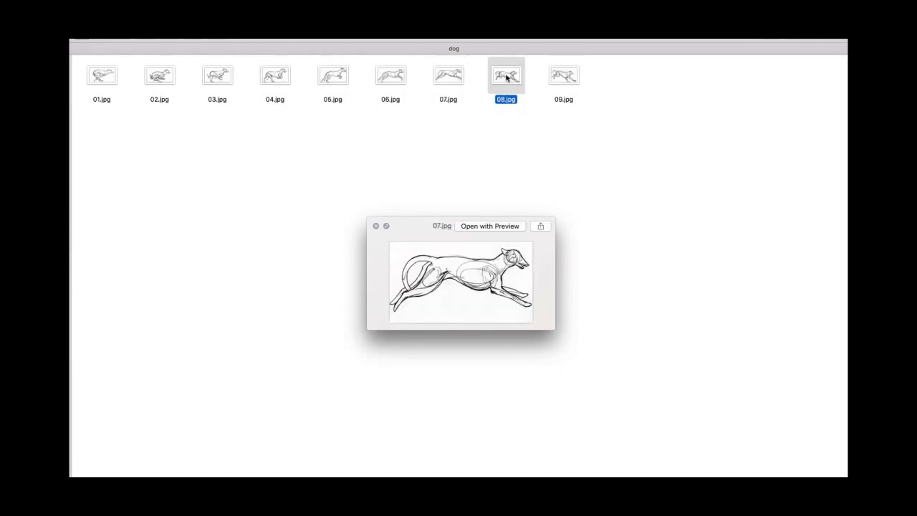
left_click(567, 79)
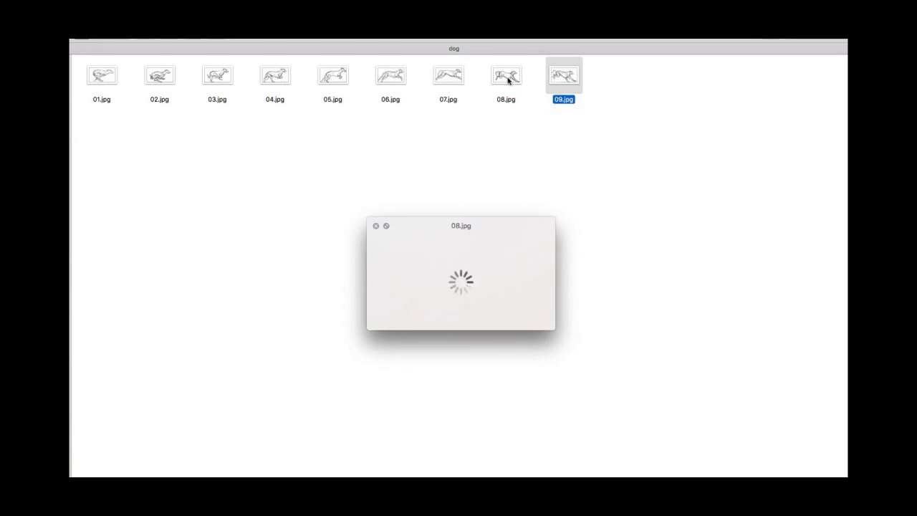
left_click(508, 81)
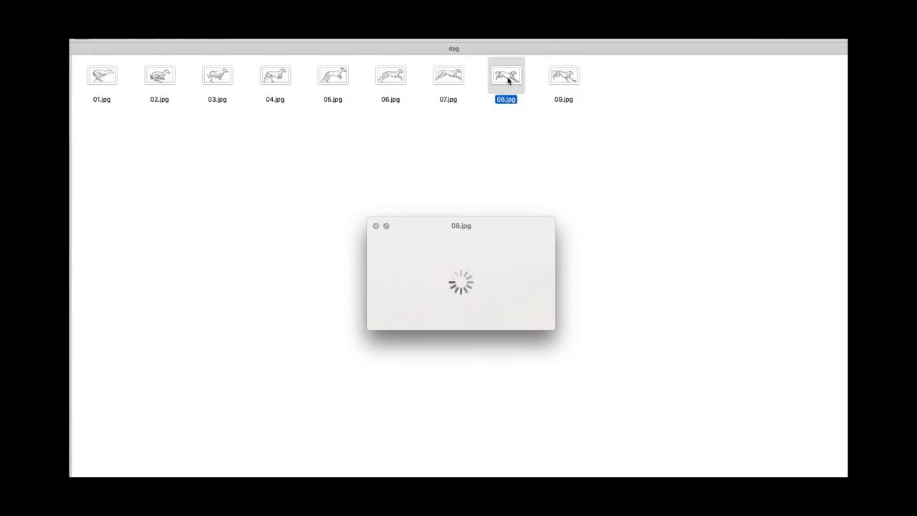
left_click(451, 79)
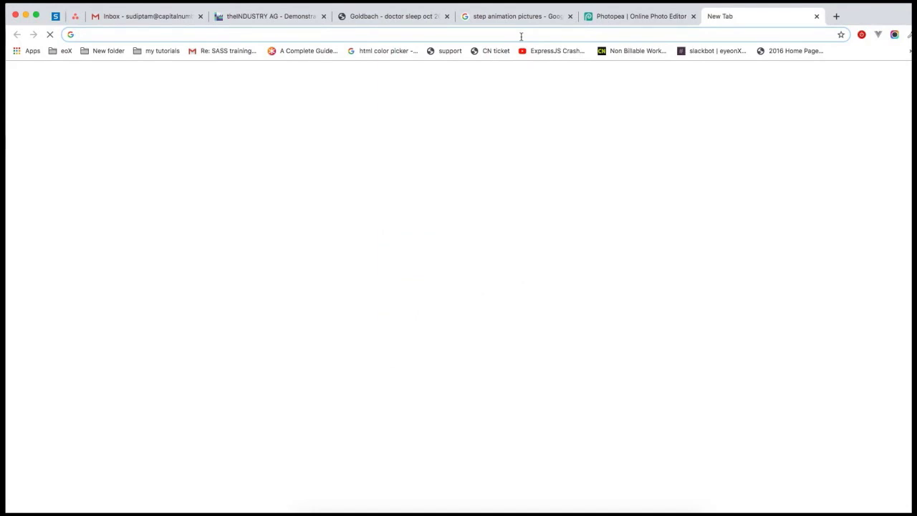
- Go to ezgif.com via the 'ez' autocomplete and open its GIF Maker
type("ezgif.com")
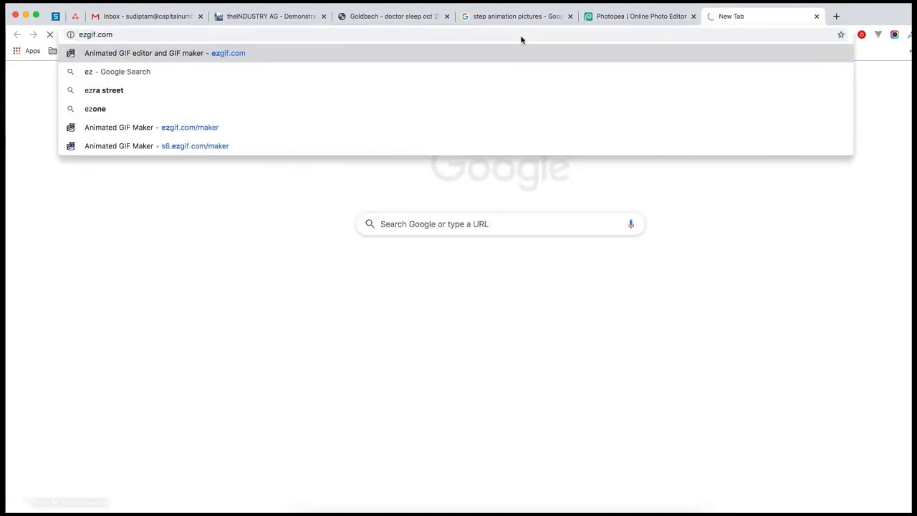
key("Return")
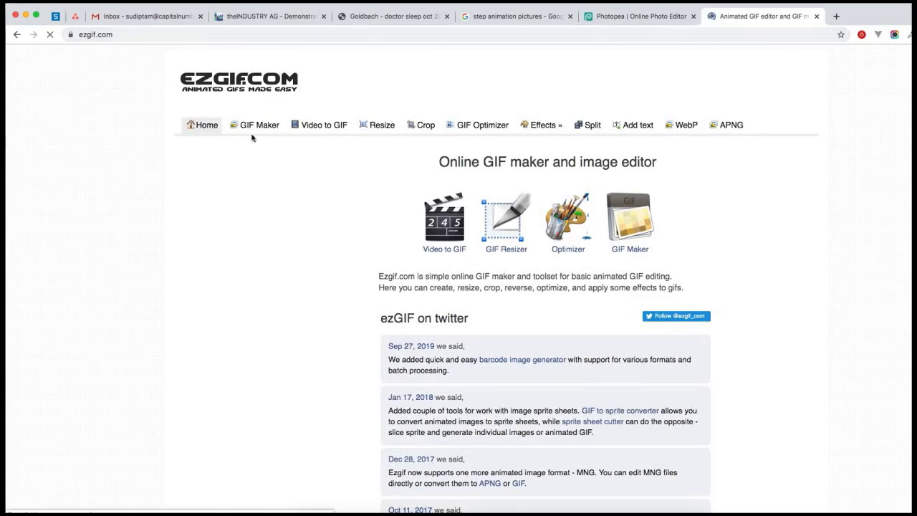
left_click(262, 129)
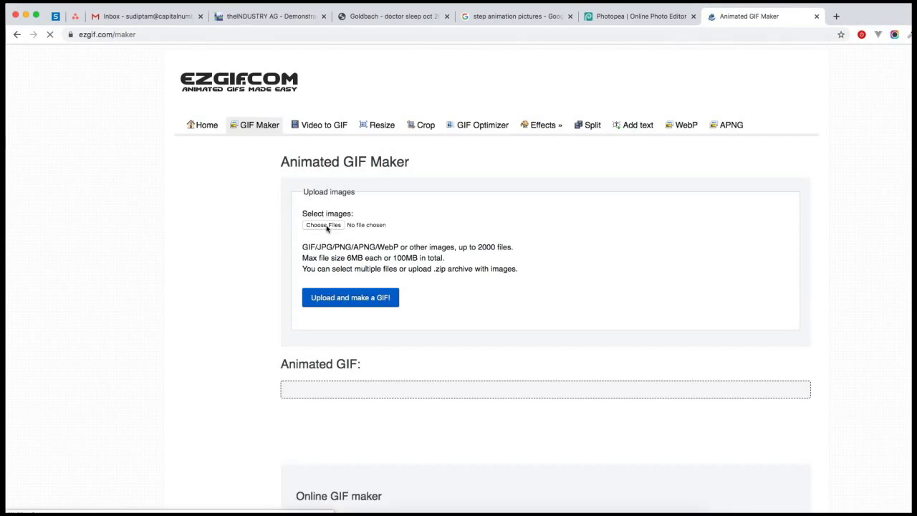
- Select all nine frame files, 01.jpg through 09.jpg, from the dog folder for upload
left_click(326, 226)
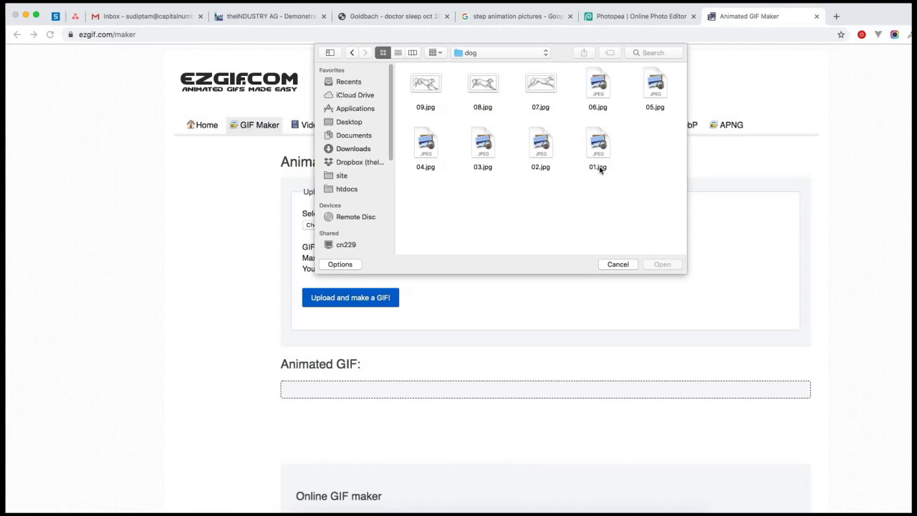
left_click_drag(598, 146, 416, 148)
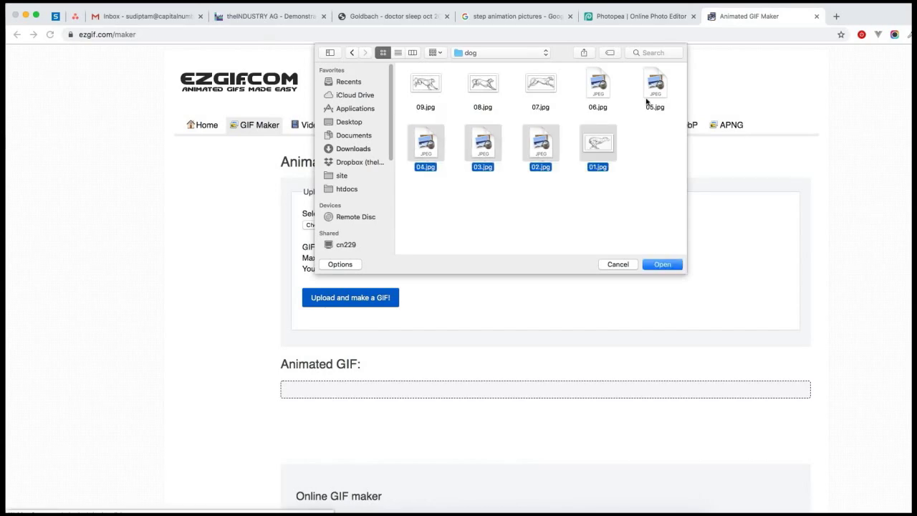
left_click_drag(647, 103, 415, 103)
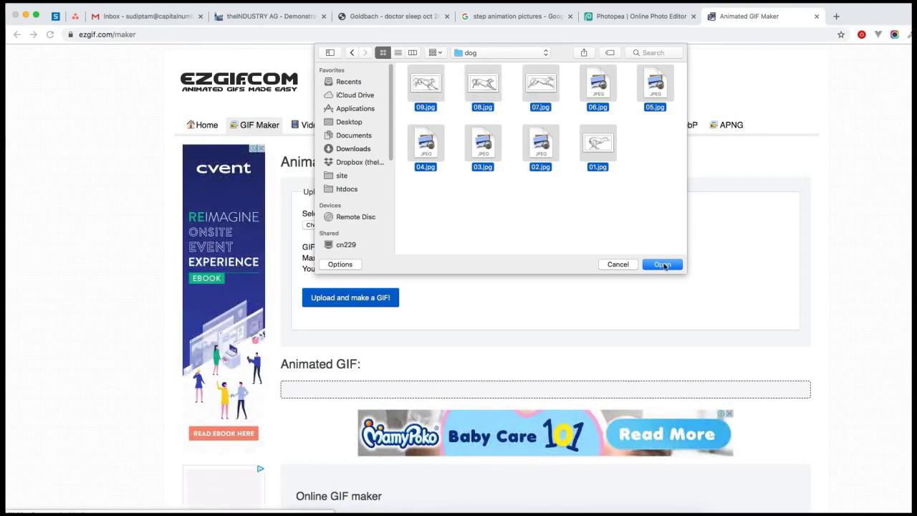
left_click(662, 265)
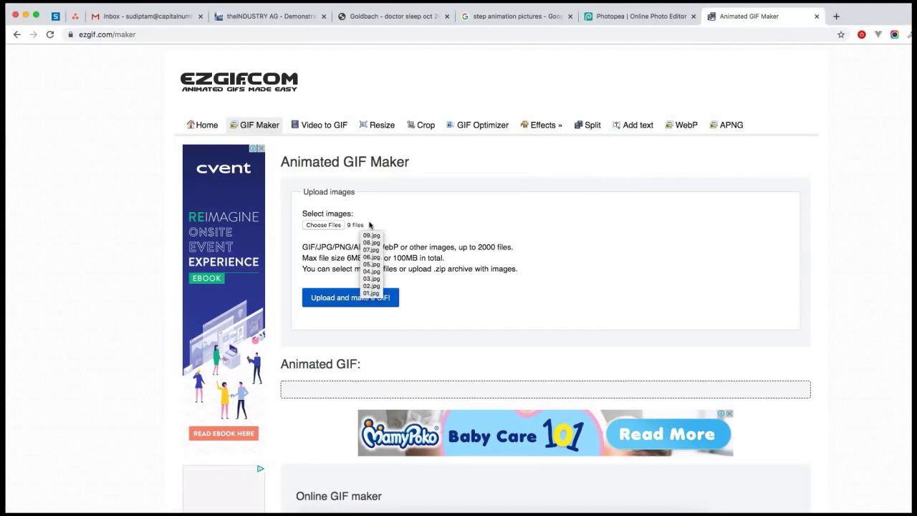
- Upload the nine chosen frames to the GIF maker
left_click(308, 301)
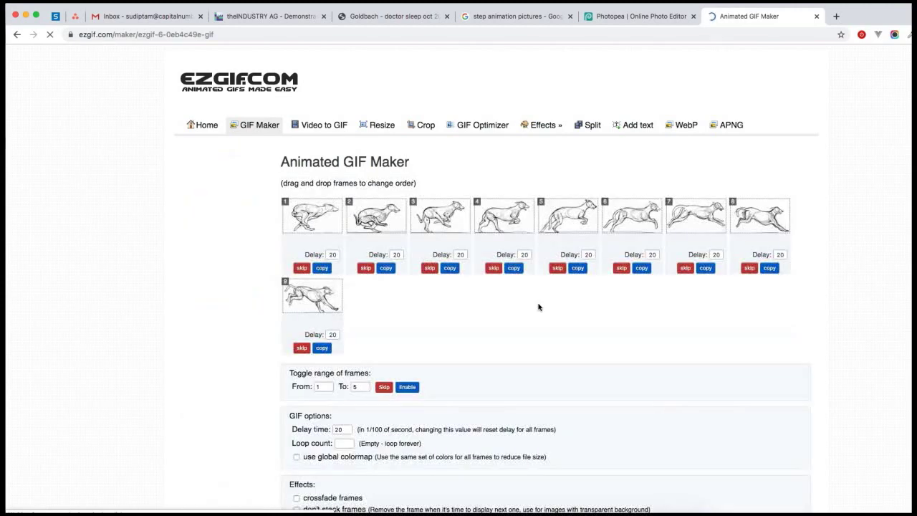
scroll(538, 306, "down", 1)
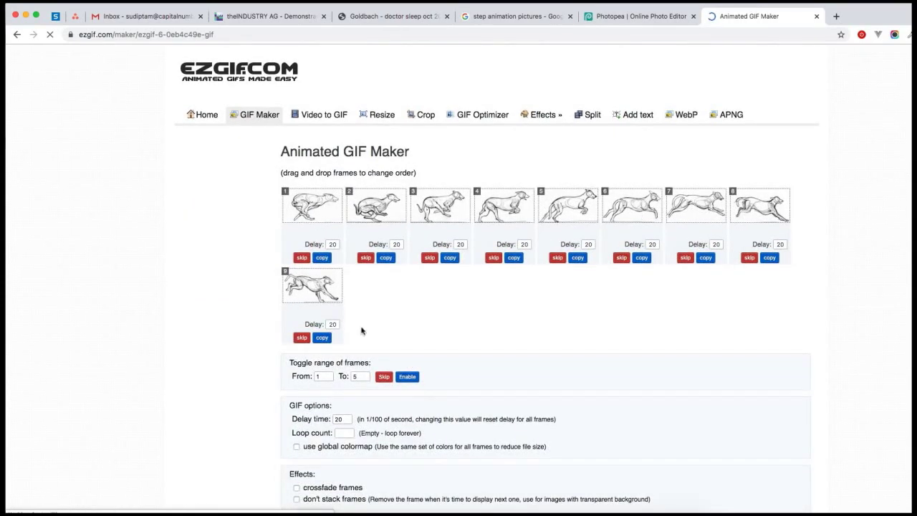
scroll(476, 331, "down", 1)
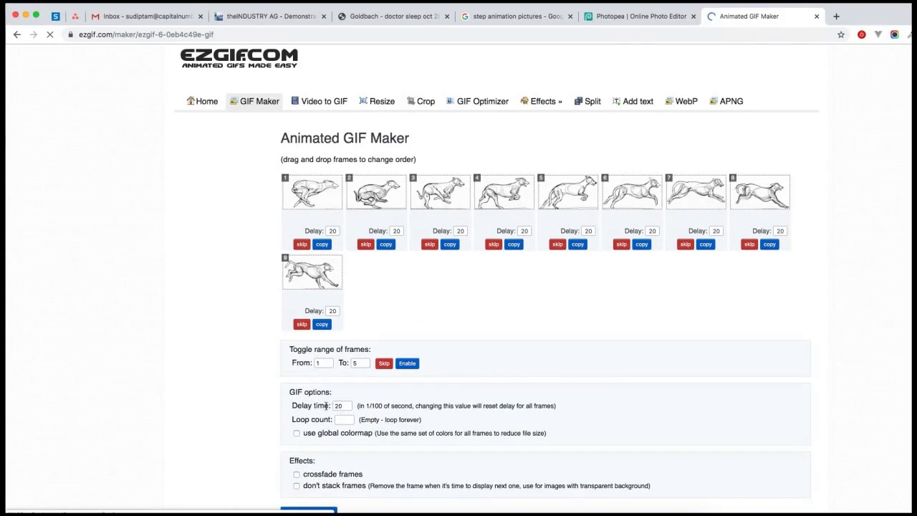
- Change the frame delay time from 20 to 0
left_click_drag(348, 405, 320, 407)
type("0")
scroll(557, 367, "down", 1)
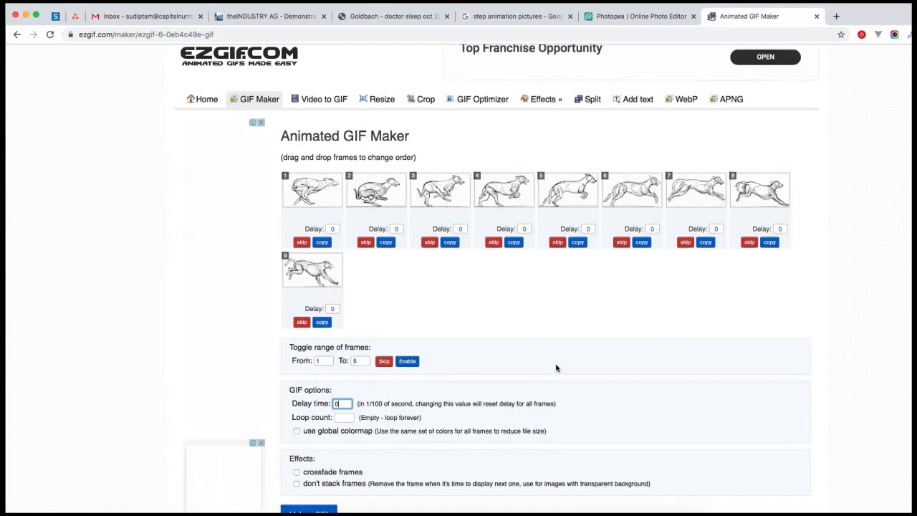
scroll(557, 368, "down", 2)
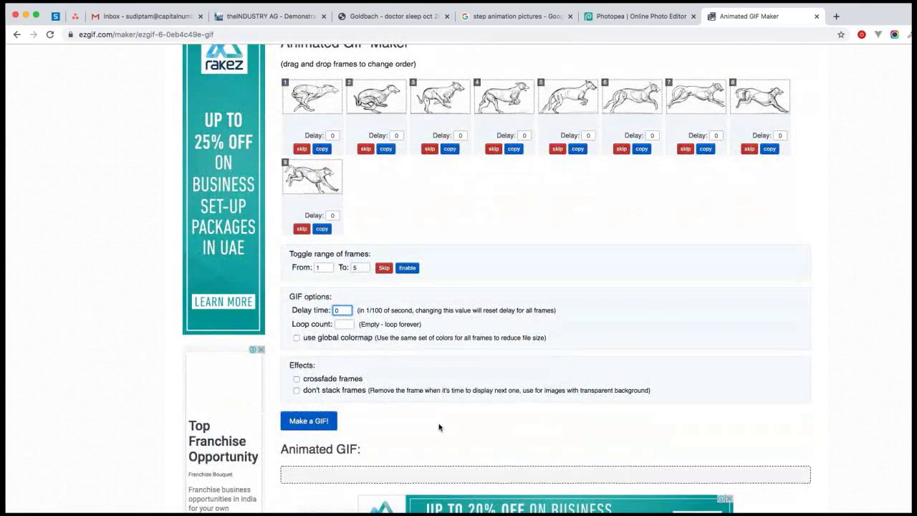
- Make the GIF and view the 280 × 160, 9-frame running-dog animation
left_click(320, 422)
scroll(400, 421, "down", 1)
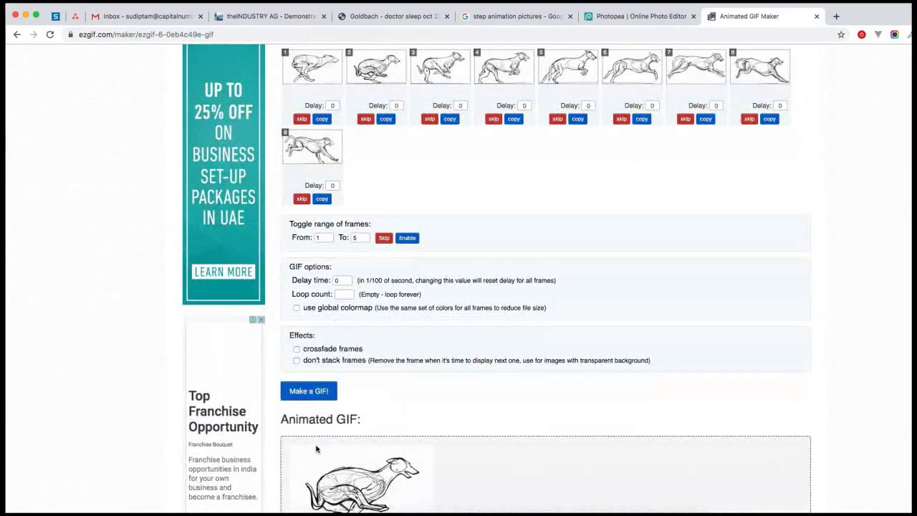
scroll(491, 395, "down", 3)
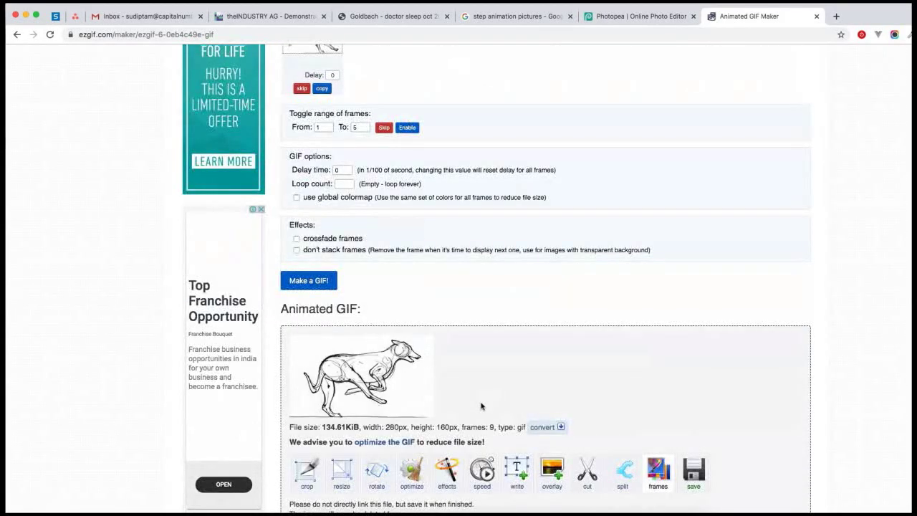